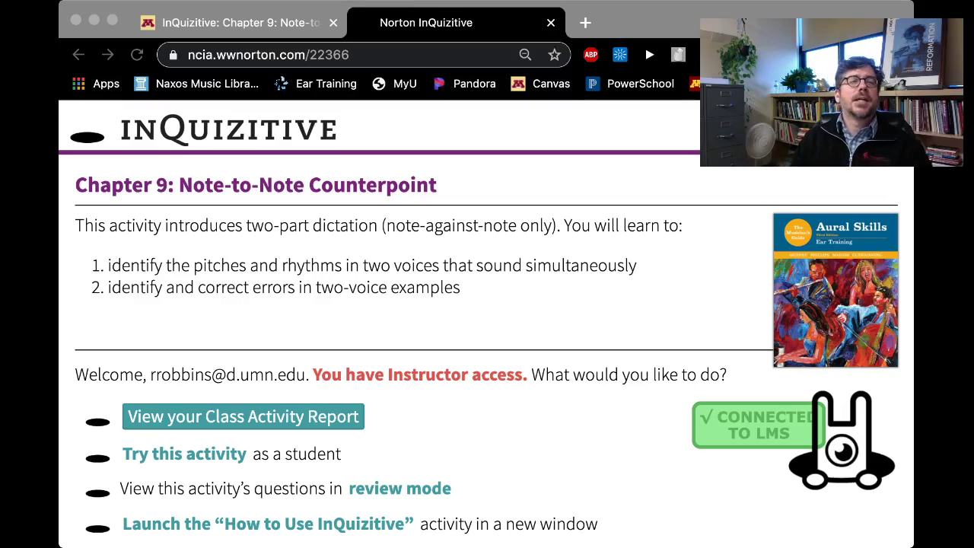
# View the MU 1122 course home page's assignment summary in Canvas and return to the InQuizitive activity.
pyautogui.press('super+1')
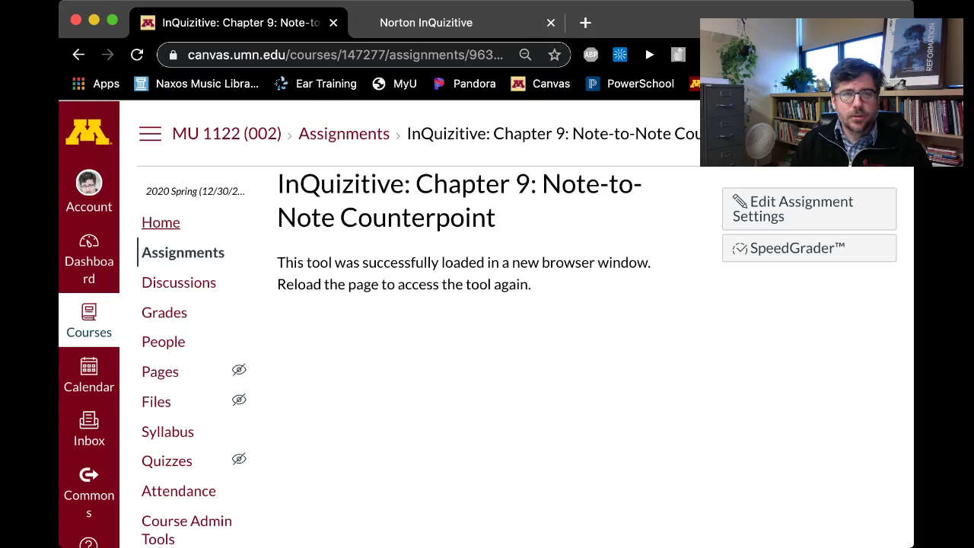
pyautogui.click(161, 222)
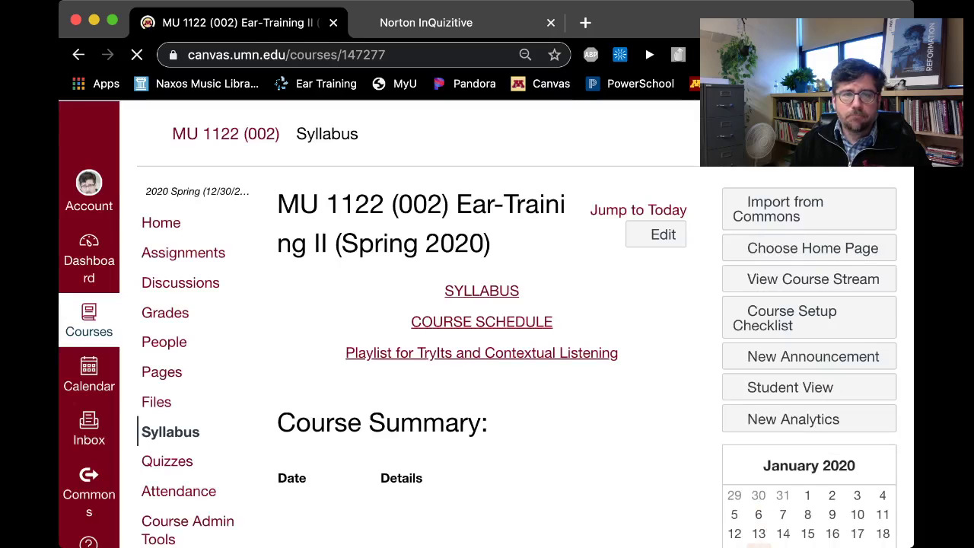
pyautogui.scroll(-2, 487, 319)
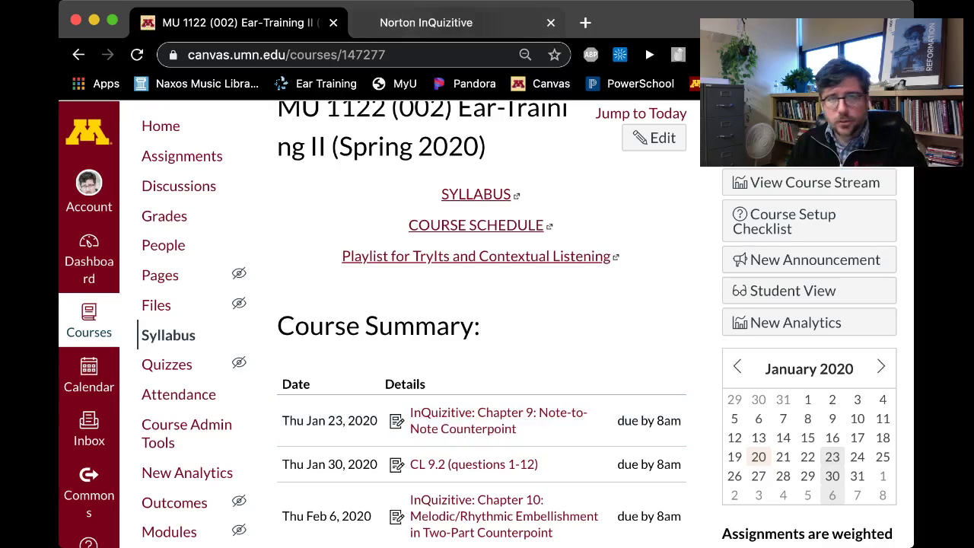
pyautogui.hotkey('ctrl', 'Tab')
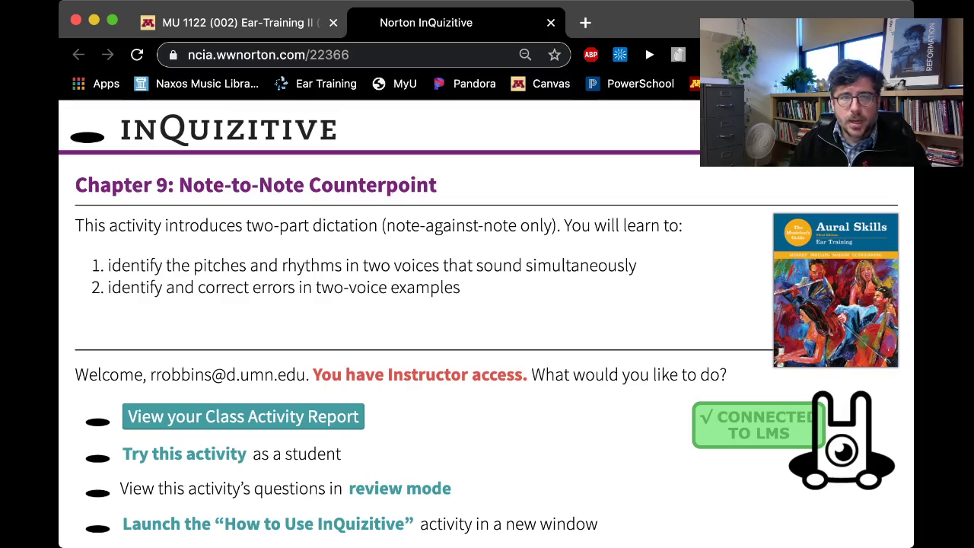
# Try the Chapter 9 activity as a student and read its grade deadline, question requirement and target score rules.
pyautogui.scroll(-3, 487, 304)
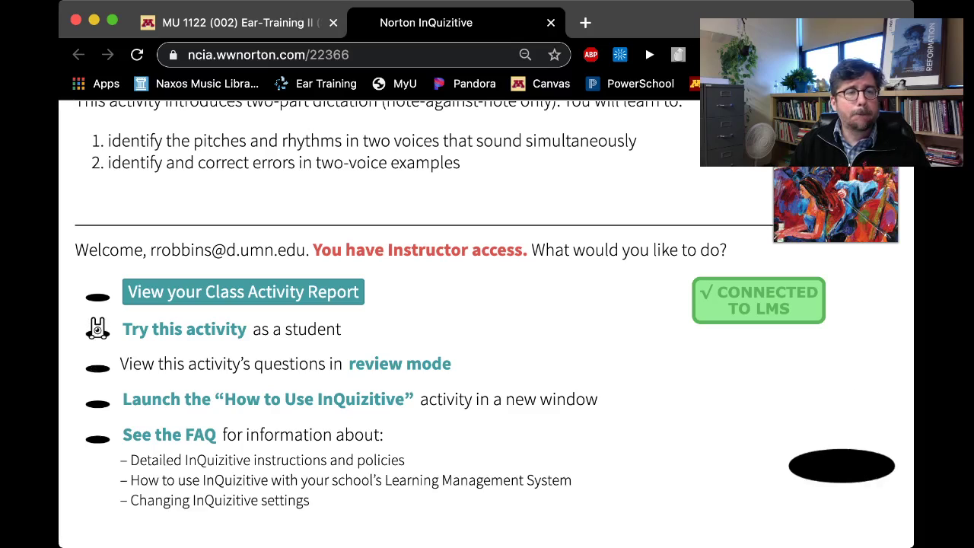
pyautogui.scroll(1, 184, 331)
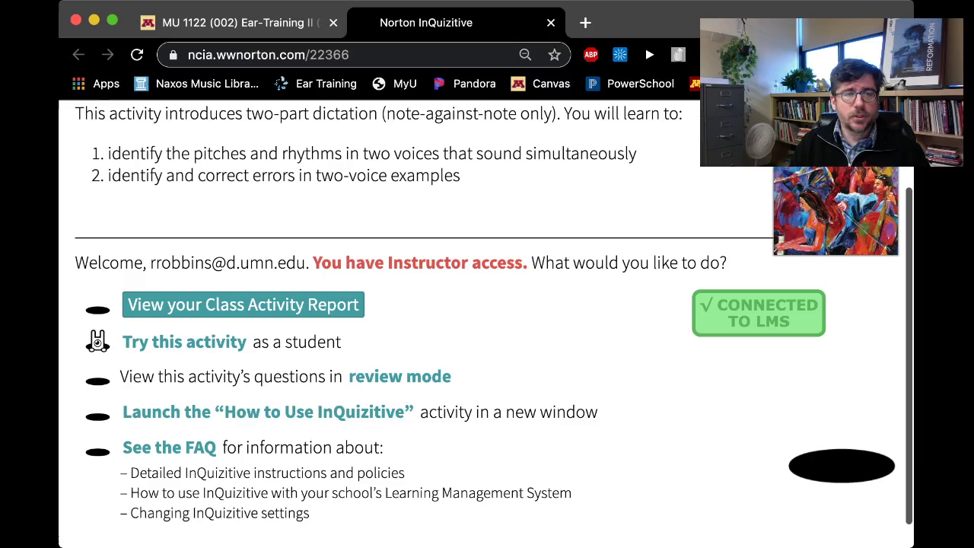
pyautogui.click(184, 342)
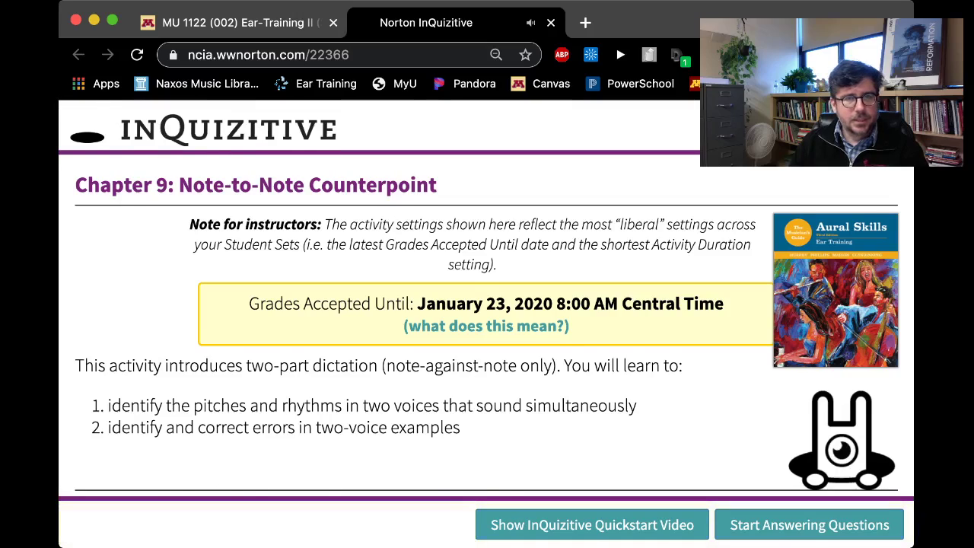
pyautogui.scroll(-4, 486, 323)
pyautogui.scroll(4, 486, 323)
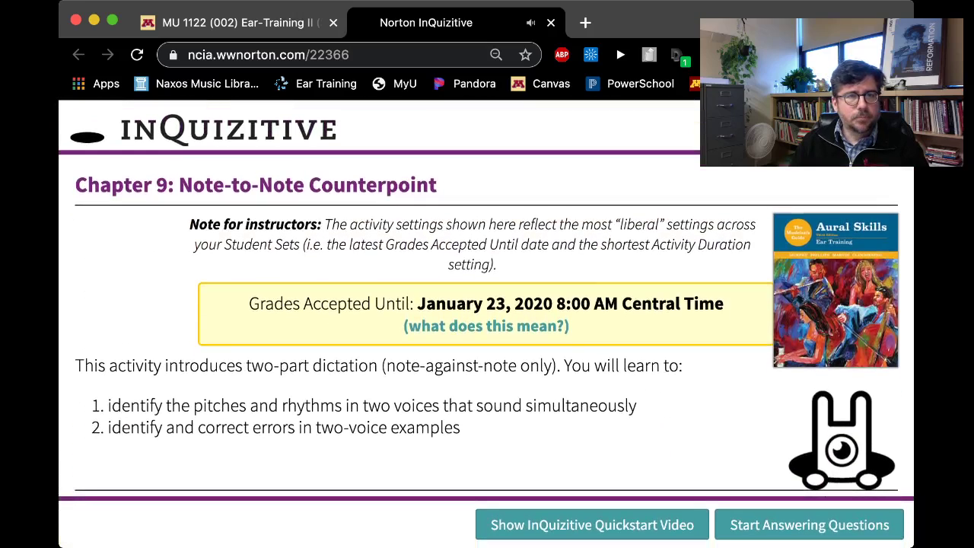
pyautogui.scroll(-4, 487, 323)
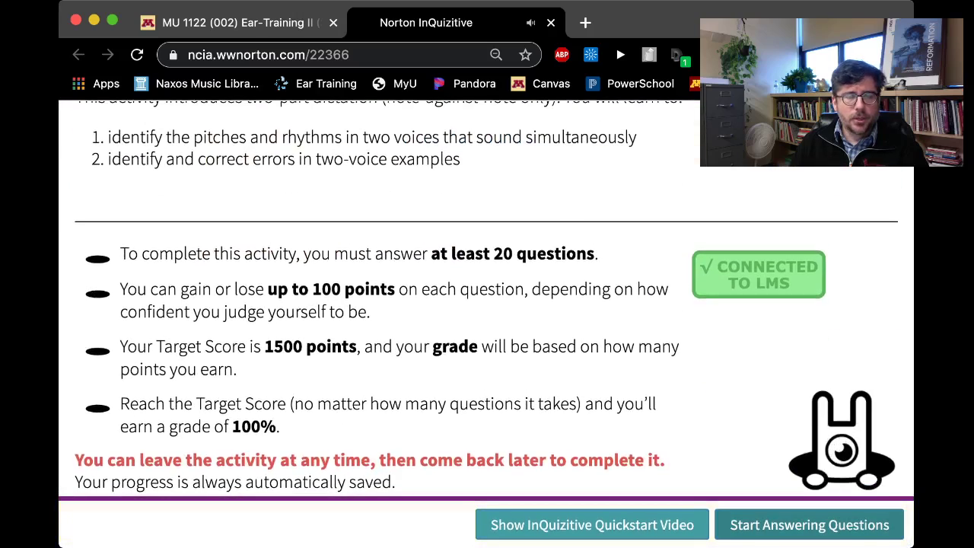
# Start answering questions to see the student question layout, and go back to the instructor options.
pyautogui.click(809, 525)
pyautogui.scroll(-3, 486, 323)
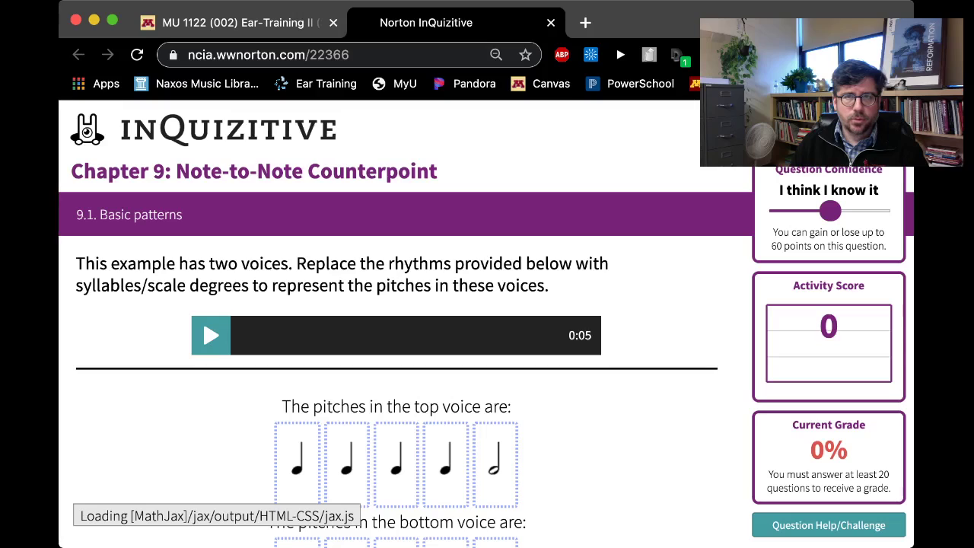
pyautogui.click(876, 130)
pyautogui.click(768, 152)
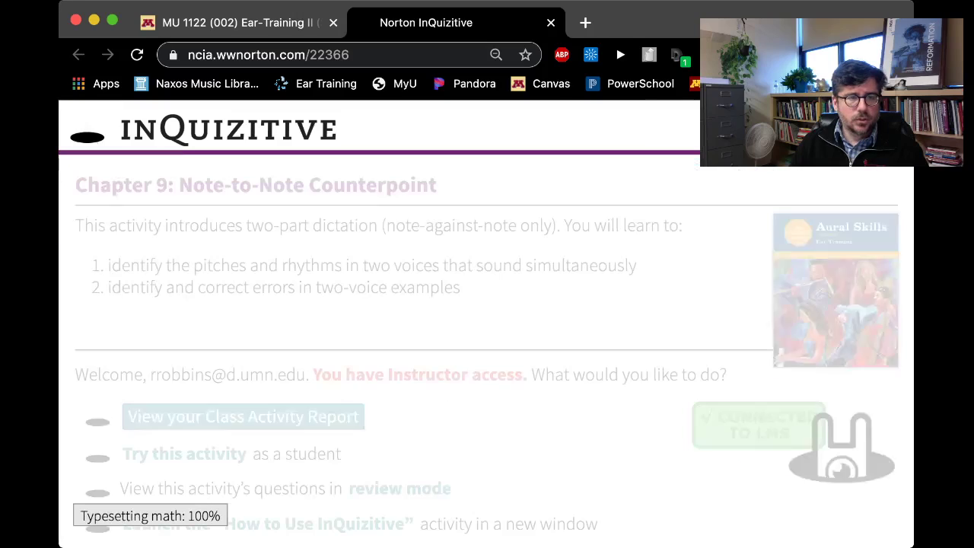
# Open the activity's questions in review mode and view the first two-voice question.
pyautogui.scroll(-3, 487, 305)
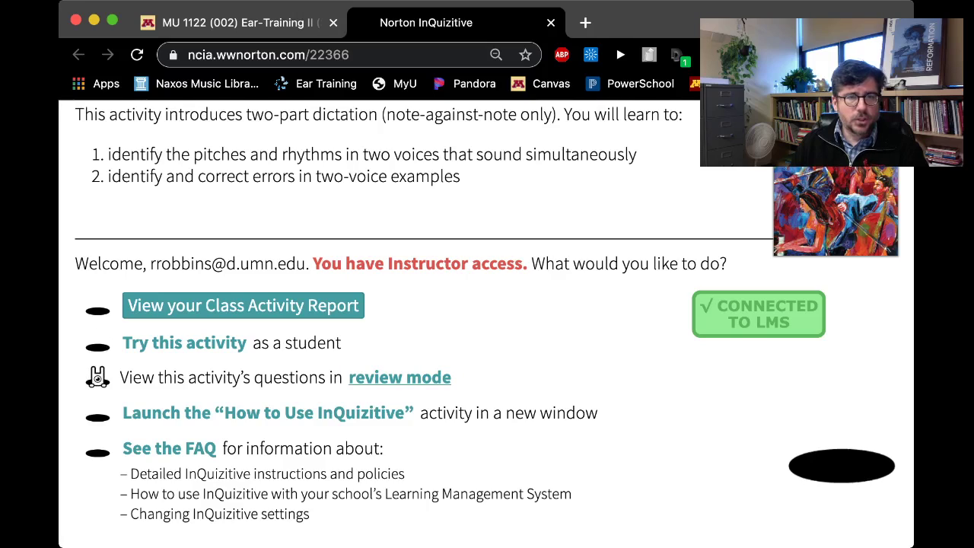
pyautogui.click(400, 378)
pyautogui.scroll(-3, 400, 378)
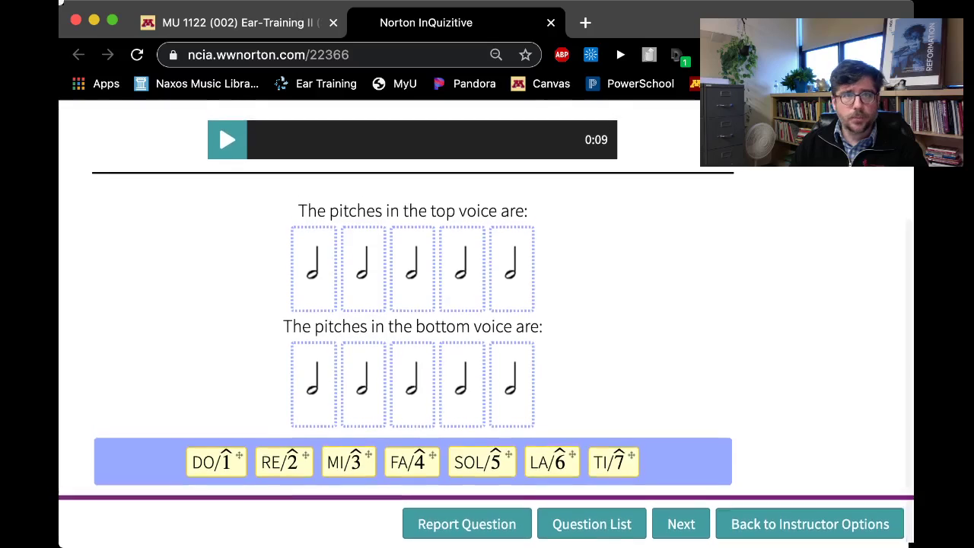
pyautogui.scroll(1, 488, 304)
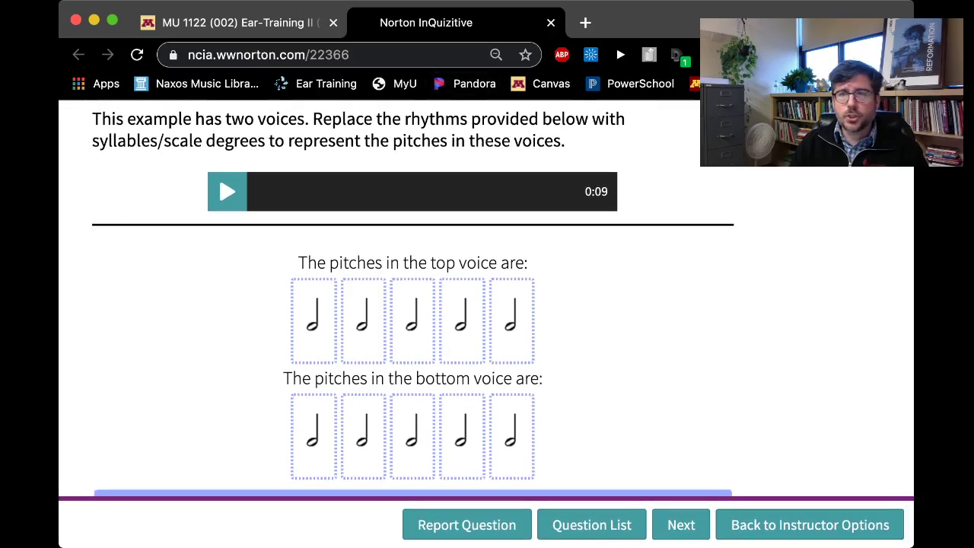
pyautogui.press('super+Tab')
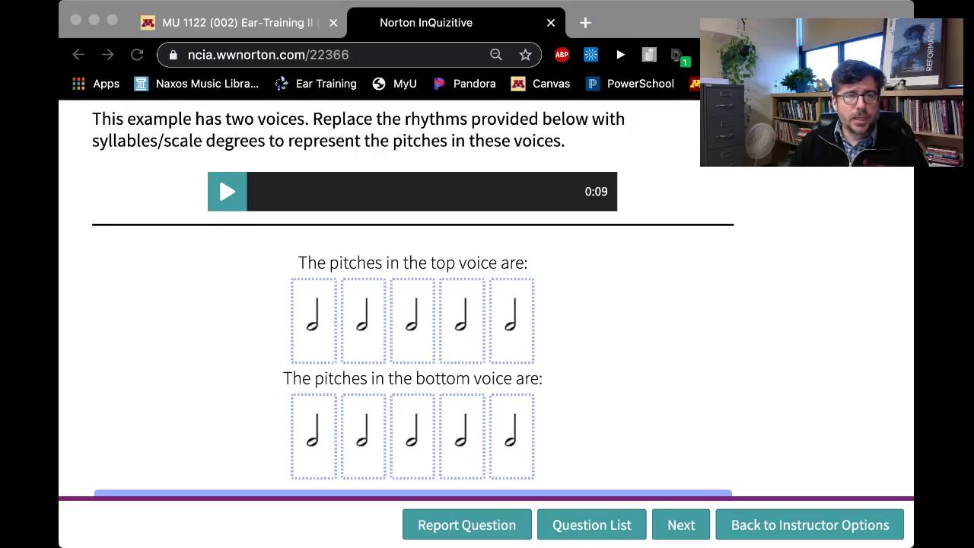
pyautogui.press('super+Tab')
pyautogui.scroll(2, 487, 304)
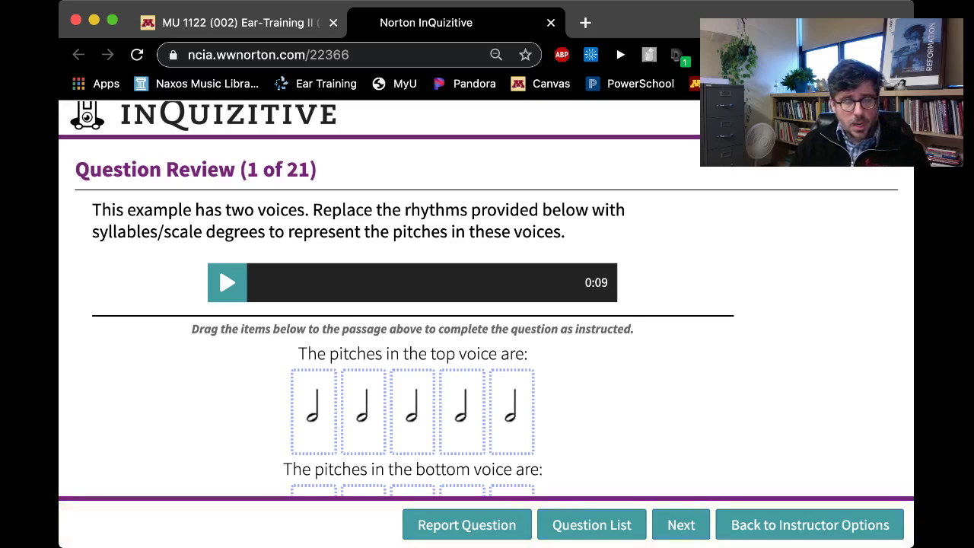
# Play the first question's audio example twice to hear the two voices.
pyautogui.scroll(-3, 486, 298)
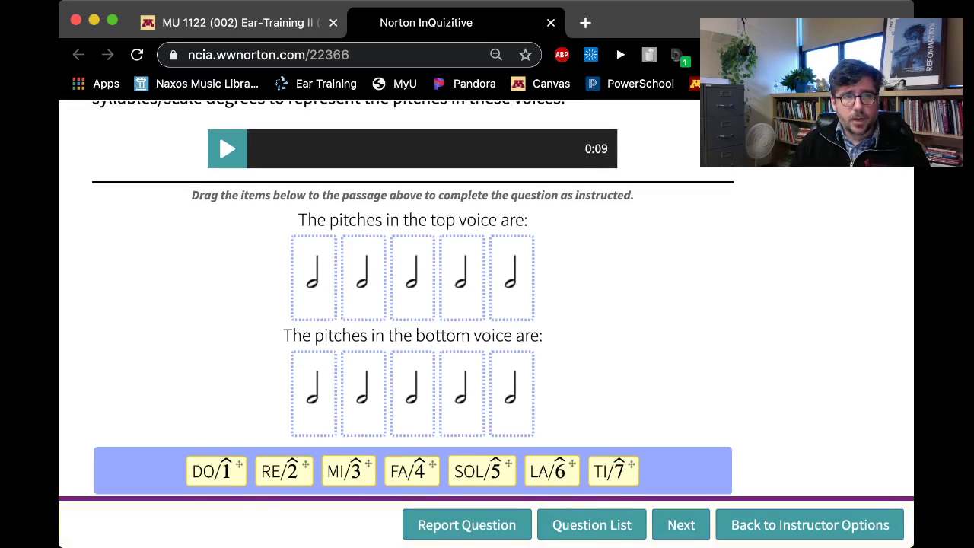
pyautogui.scroll(1, 487, 305)
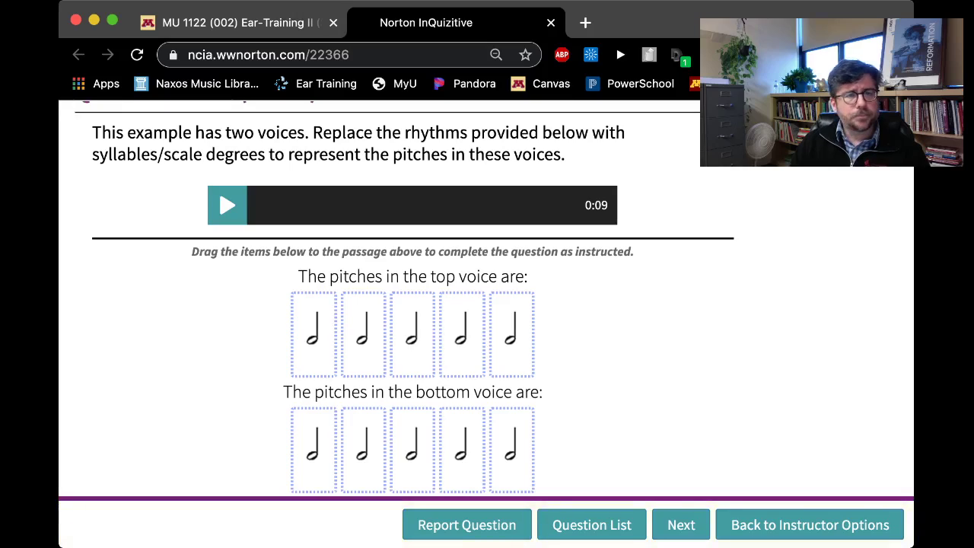
pyautogui.click(228, 205)
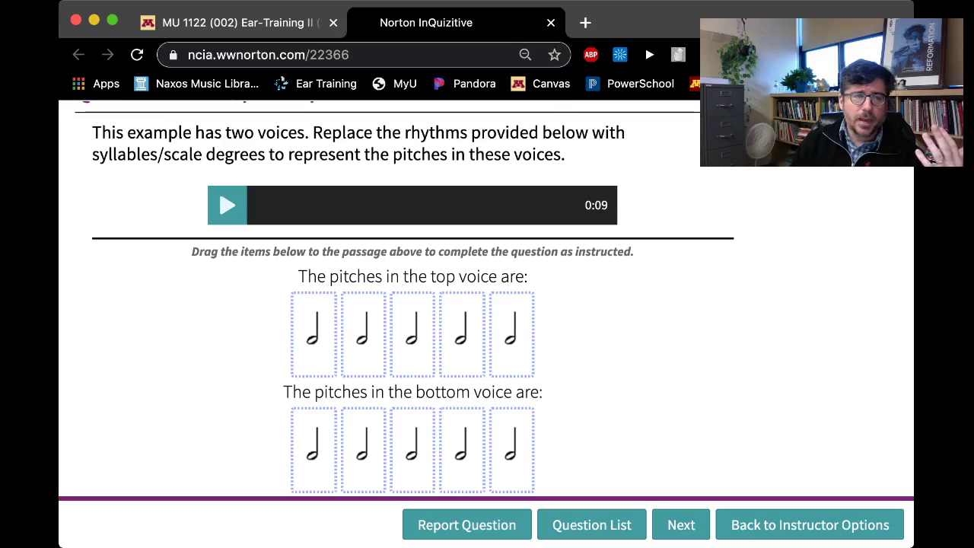
pyautogui.scroll(-2, 487, 328)
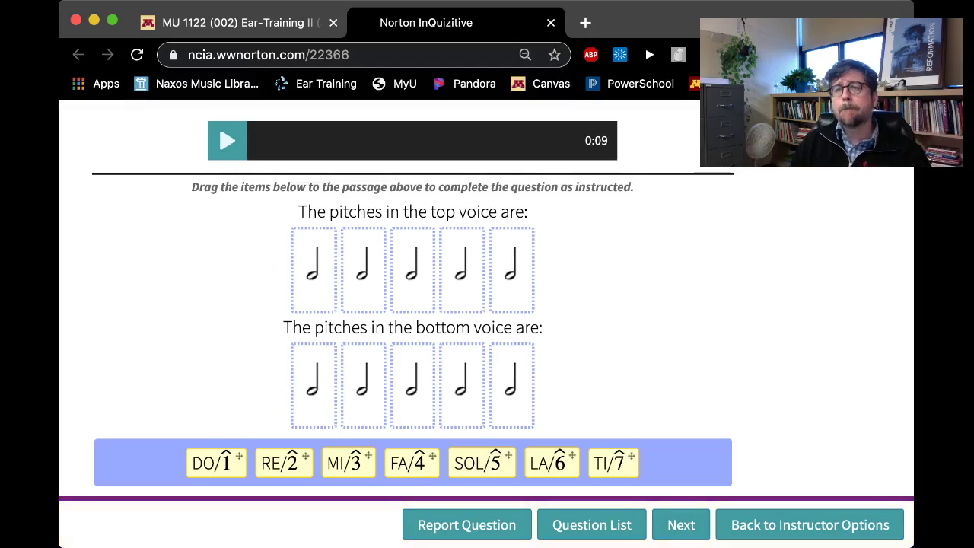
pyautogui.press('space')
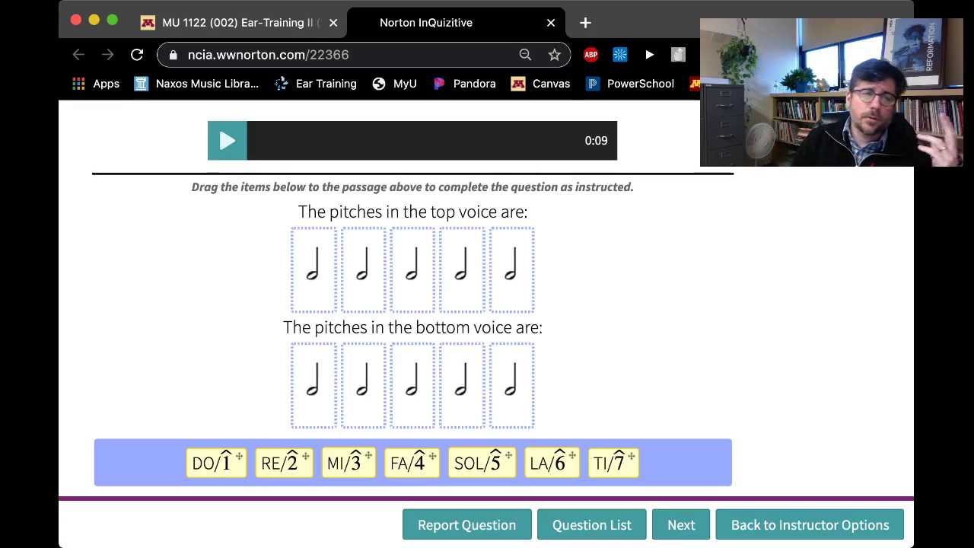
# Fill in the bottom voice's pitches in order as DO/1, MI/3, FA/4, SOL/5, MI/3.
pyautogui.moveTo(216, 462); pyautogui.dragTo(312, 385)
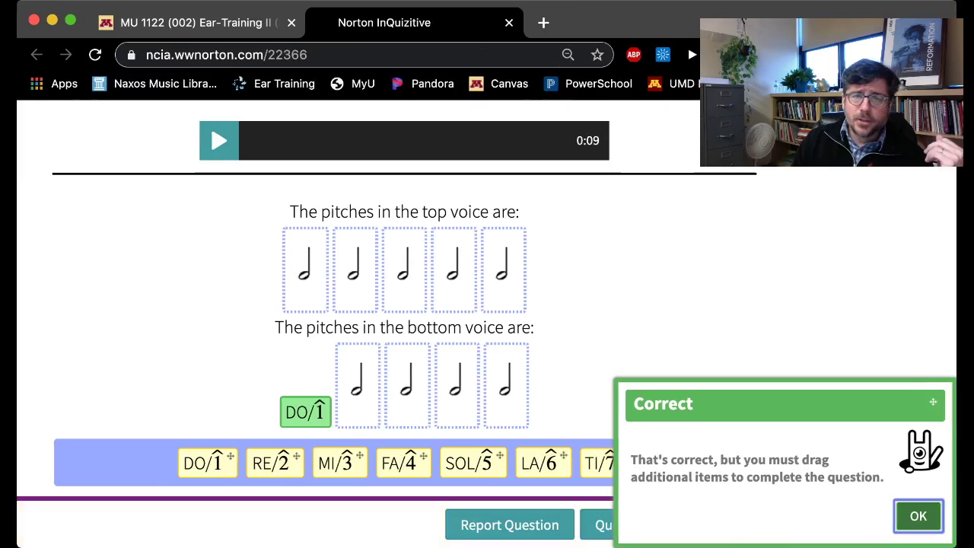
pyautogui.press('Return')
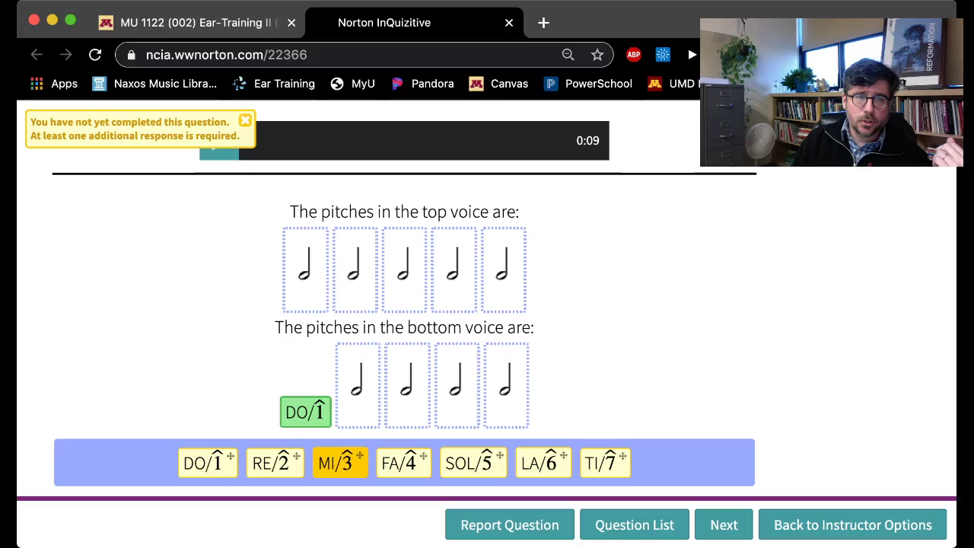
pyautogui.press('Return')
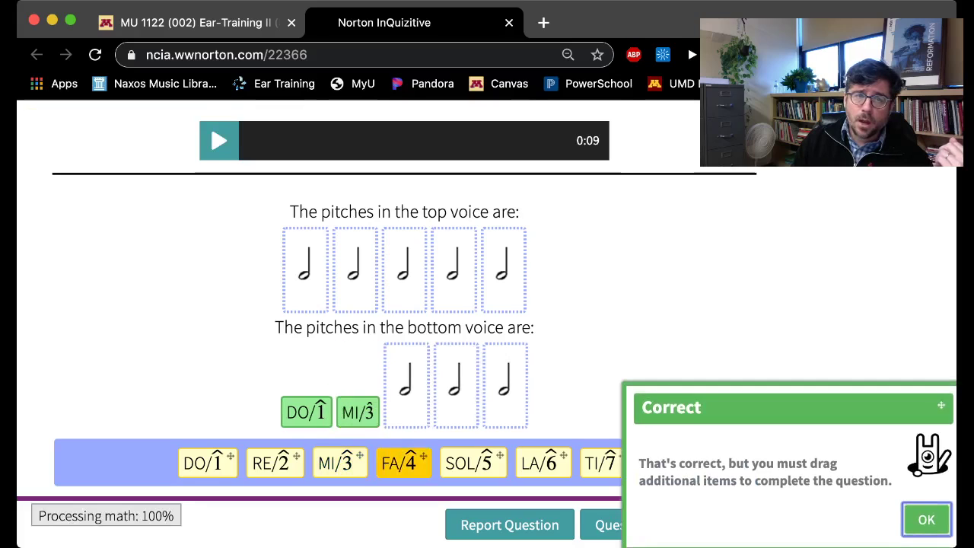
pyautogui.press('Return')
pyautogui.press('Return')
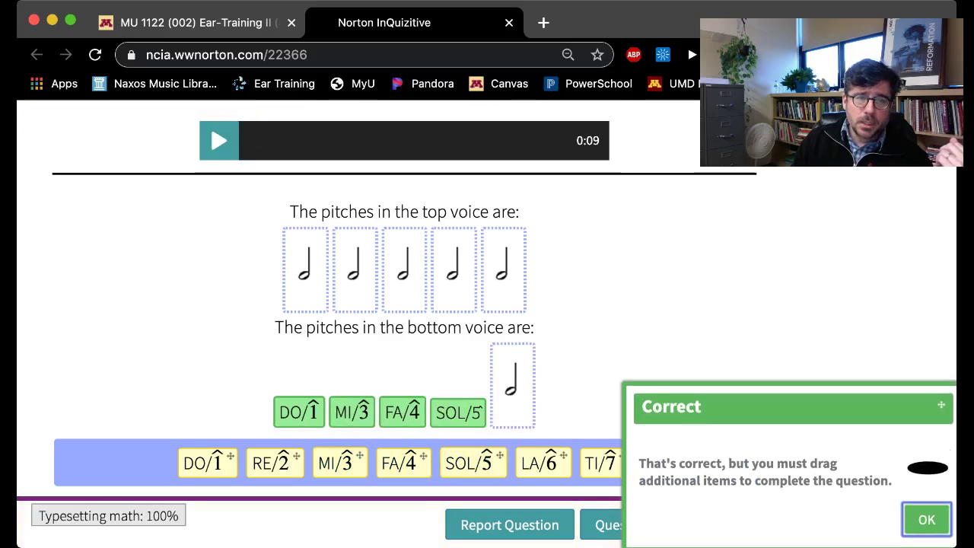
pyautogui.moveTo(340, 462); pyautogui.dragTo(515, 384)
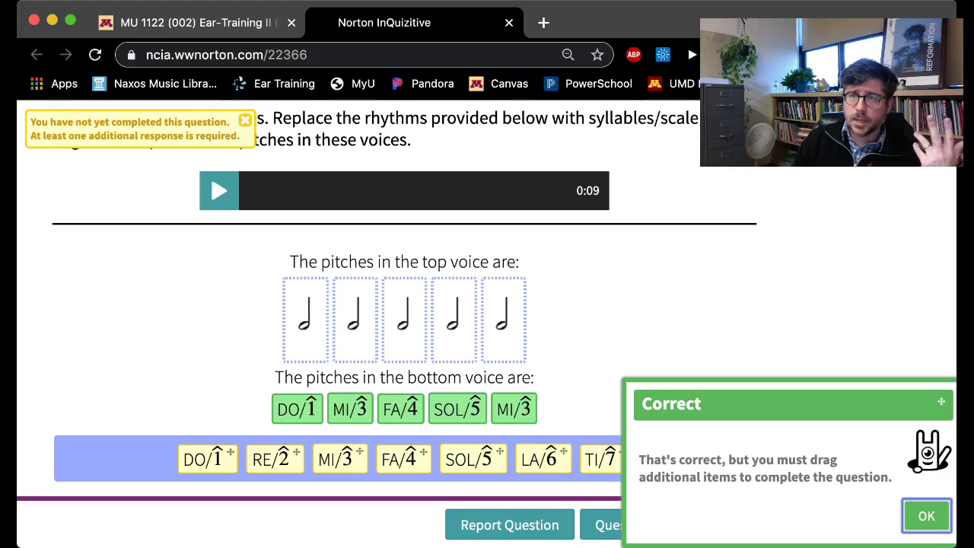
# Replay the audio example to hear the top voice and dismiss the answer feedback.
pyautogui.click(219, 191)
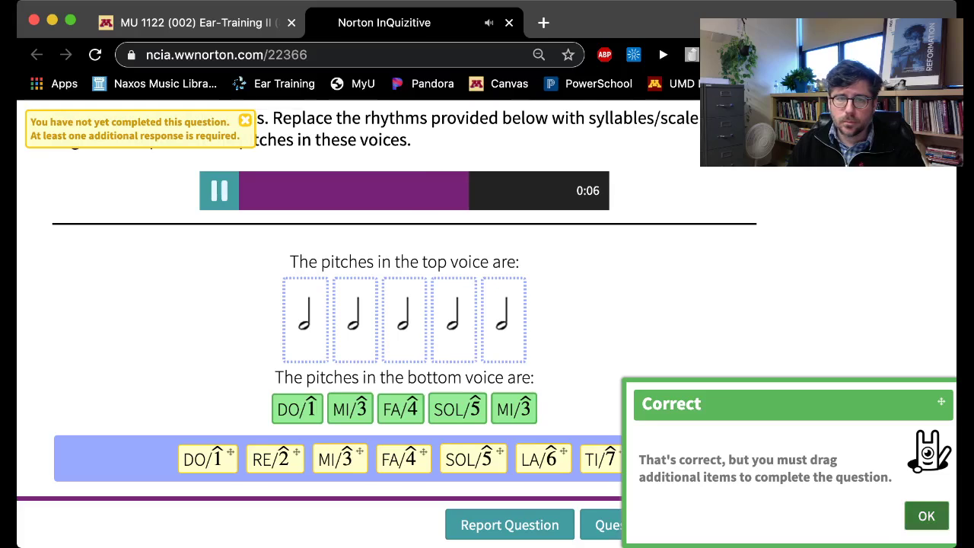
pyautogui.click(926, 516)
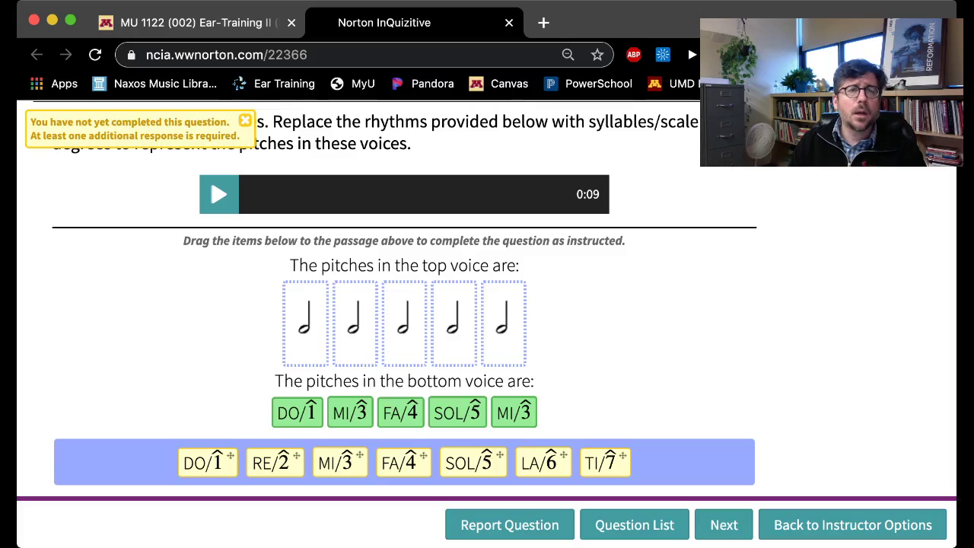
pyautogui.press('space')
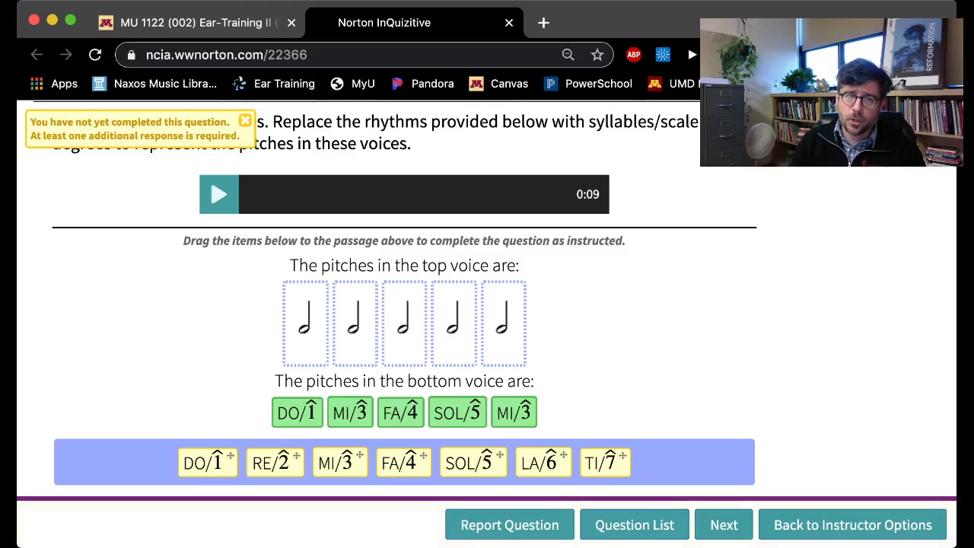
# Fill in the top voice's pitches as DO/1, SOL/5, LA/6, TI/7, DO/1 to complete the question.
pyautogui.moveTo(207, 462); pyautogui.dragTo(305, 346)
pyautogui.moveTo(207, 462); pyautogui.dragTo(506, 348)
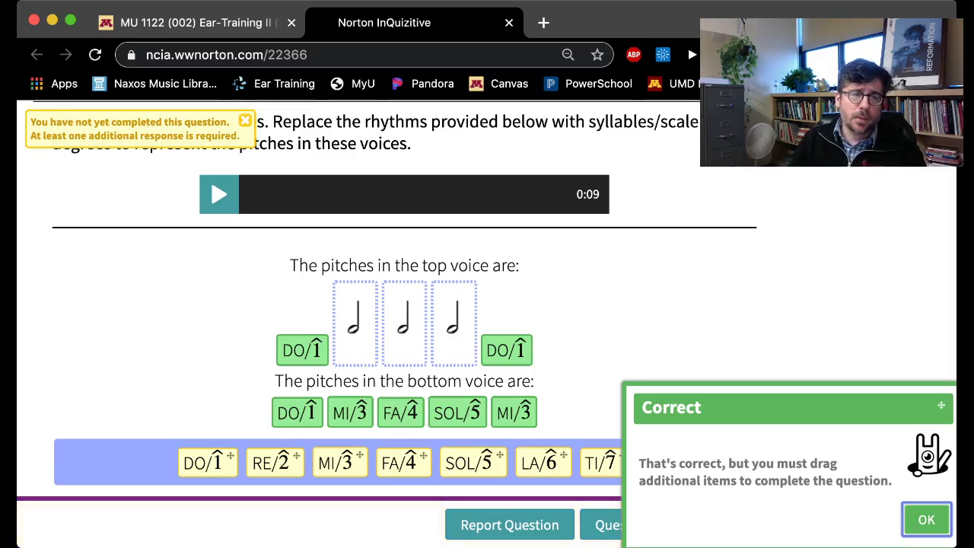
pyautogui.moveTo(469, 463); pyautogui.dragTo(352, 348)
pyautogui.moveTo(541, 462); pyautogui.dragTo(411, 349)
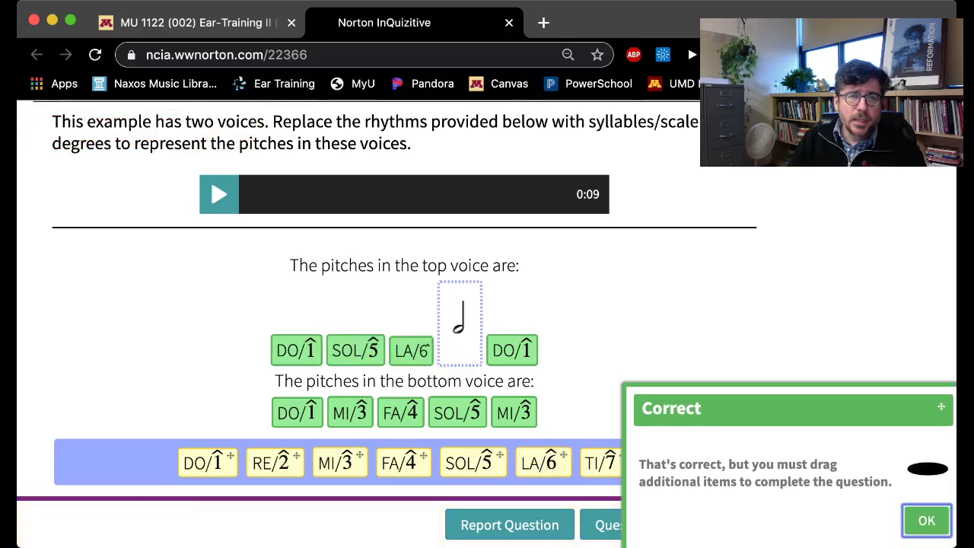
pyautogui.moveTo(601, 462); pyautogui.dragTo(461, 324)
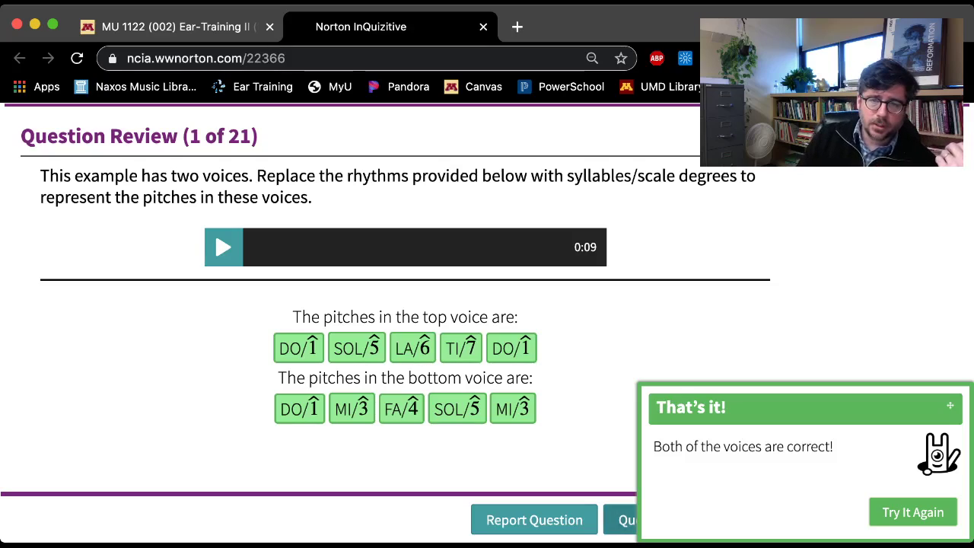
# Open the first question under 9.2 Two-voice melodic dictation from the question list for review.
pyautogui.click(620, 520)
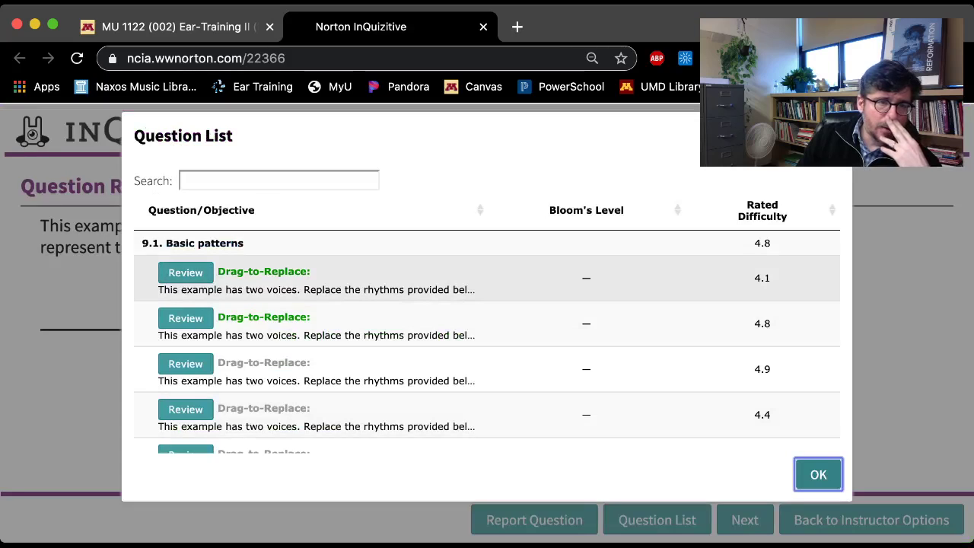
pyautogui.scroll(-5, 487, 266)
pyautogui.scroll(-6, 487, 304)
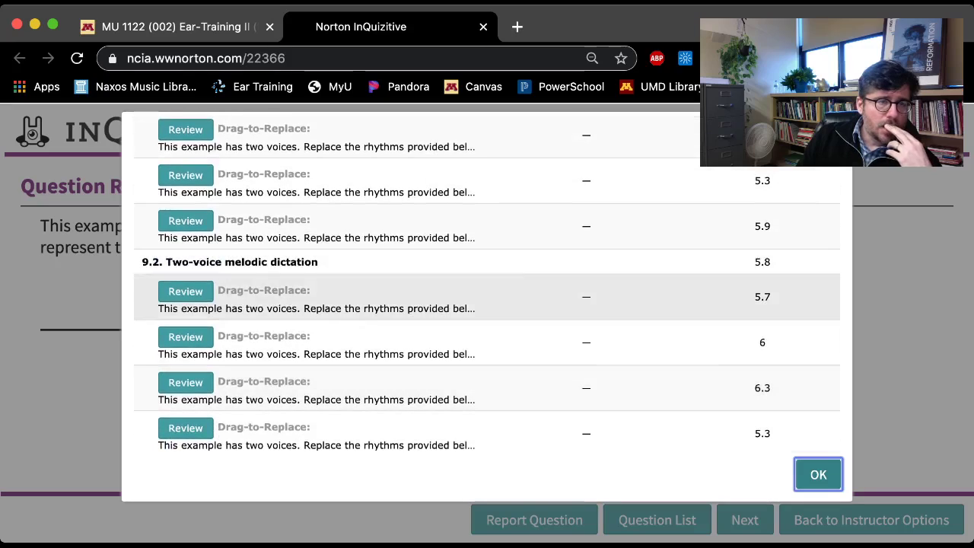
pyautogui.scroll(-1, 488, 380)
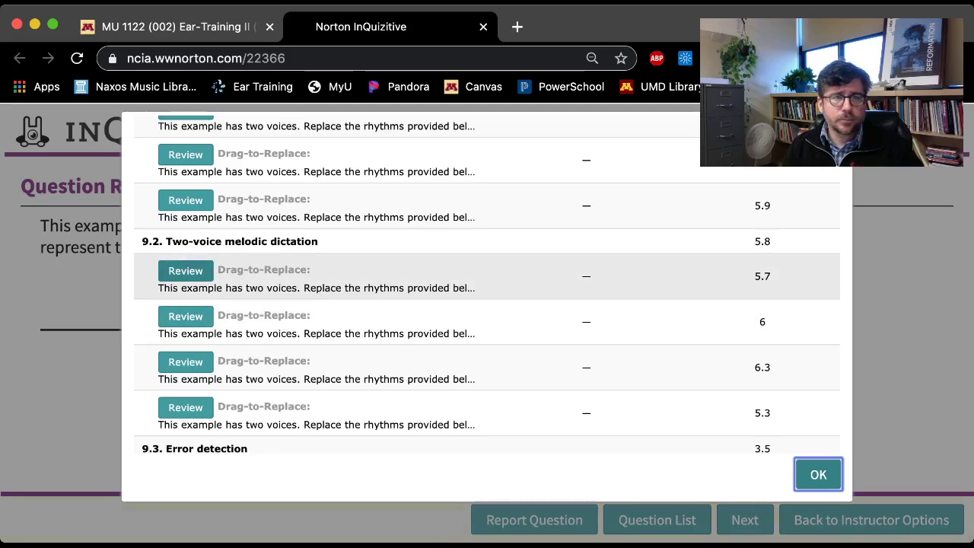
pyautogui.click(186, 271)
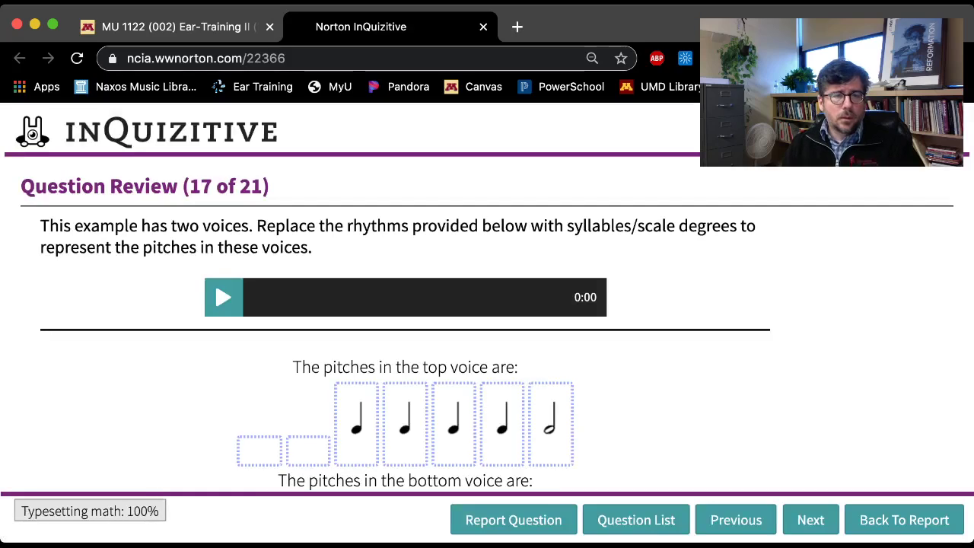
# Play the melodic dictation example twice to hear its two voices.
pyautogui.scroll(-3, 488, 305)
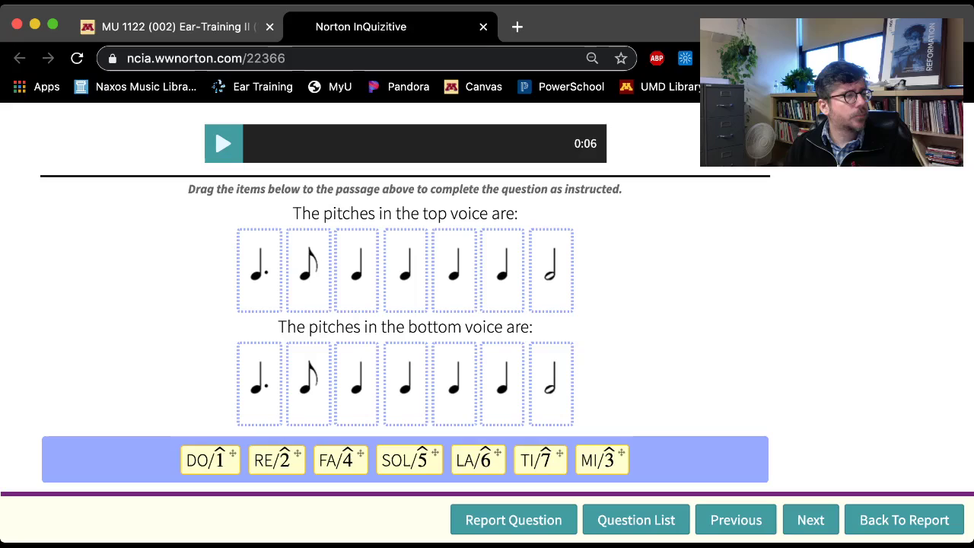
pyautogui.press('space')
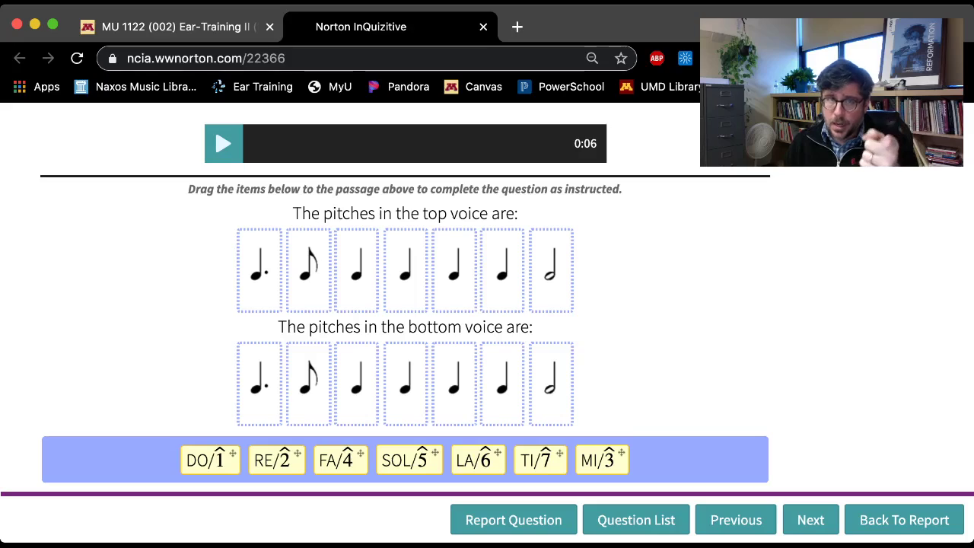
pyautogui.press('space')
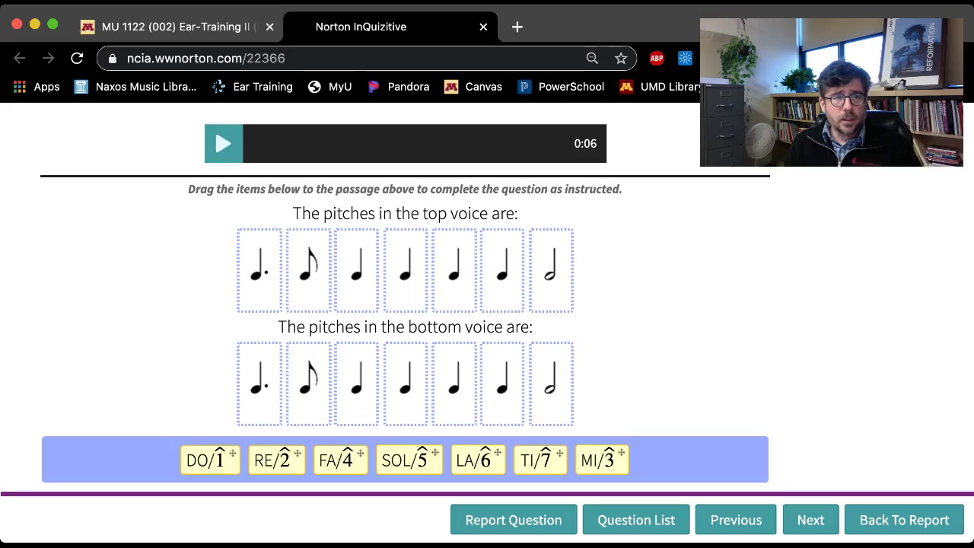
# Fill in the bottom voice's pitches as DO/1, DO/1, TI/7, DO/1, LA/6, SOL/5, DO/1.
pyautogui.moveTo(209, 460); pyautogui.dragTo(314, 373)
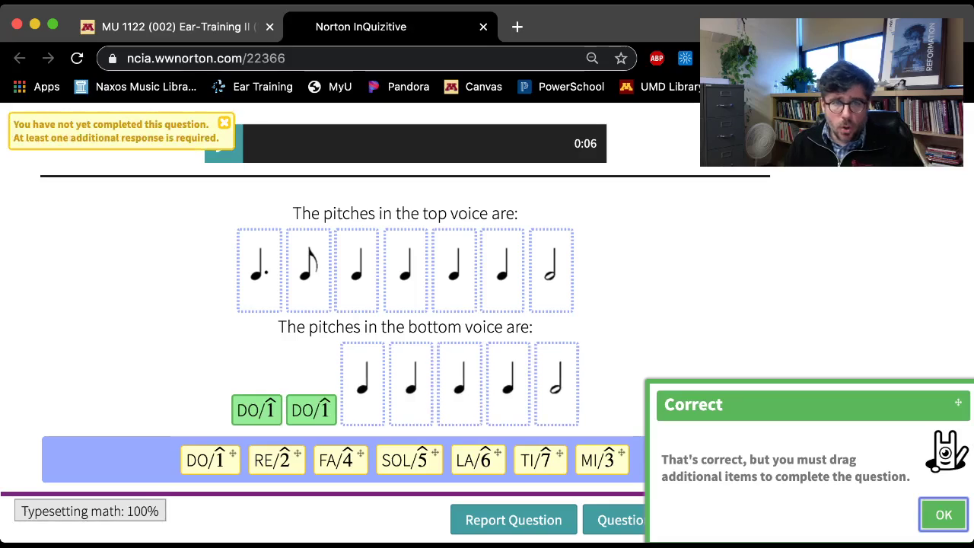
pyautogui.moveTo(210, 460); pyautogui.dragTo(556, 410)
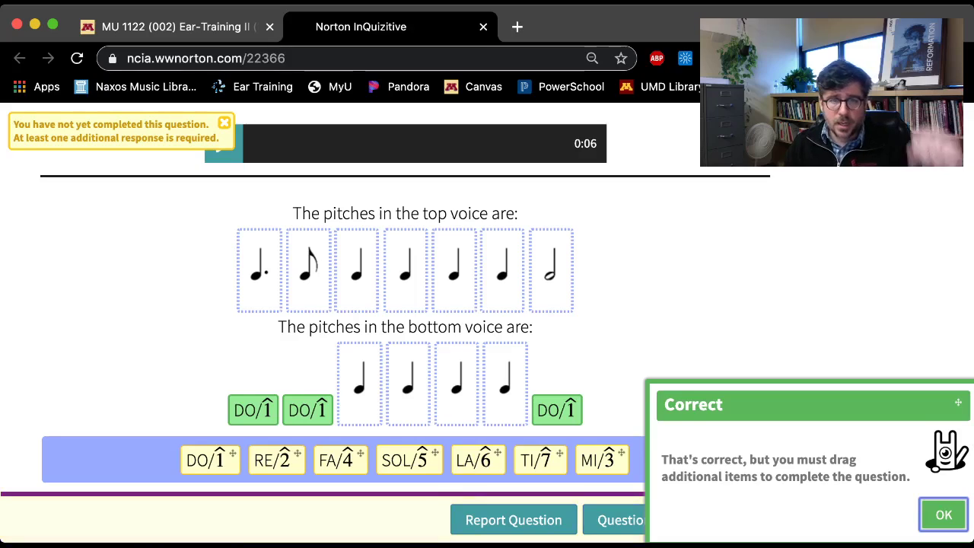
pyautogui.moveTo(540, 459); pyautogui.dragTo(360, 410)
pyautogui.moveTo(210, 460); pyautogui.dragTo(405, 388)
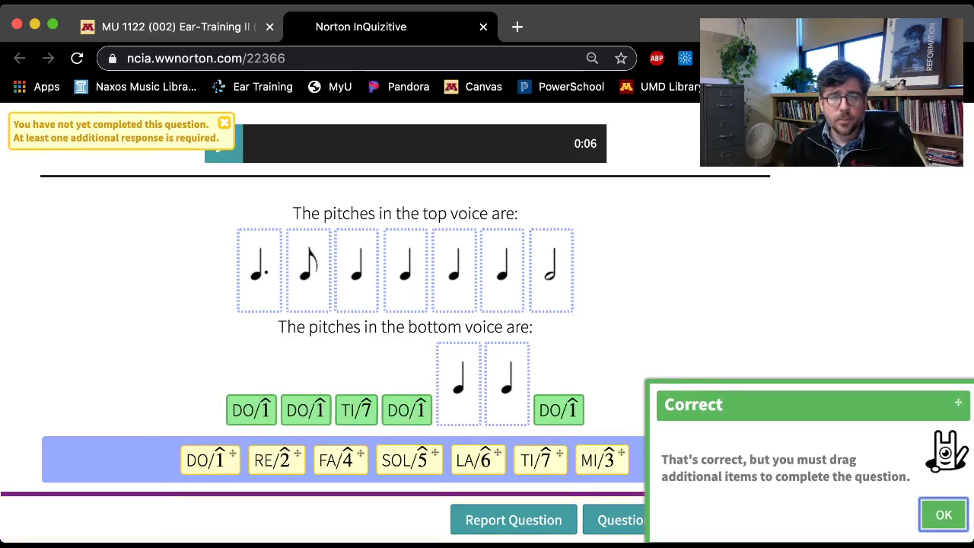
pyautogui.moveTo(408, 459); pyautogui.dragTo(510, 386)
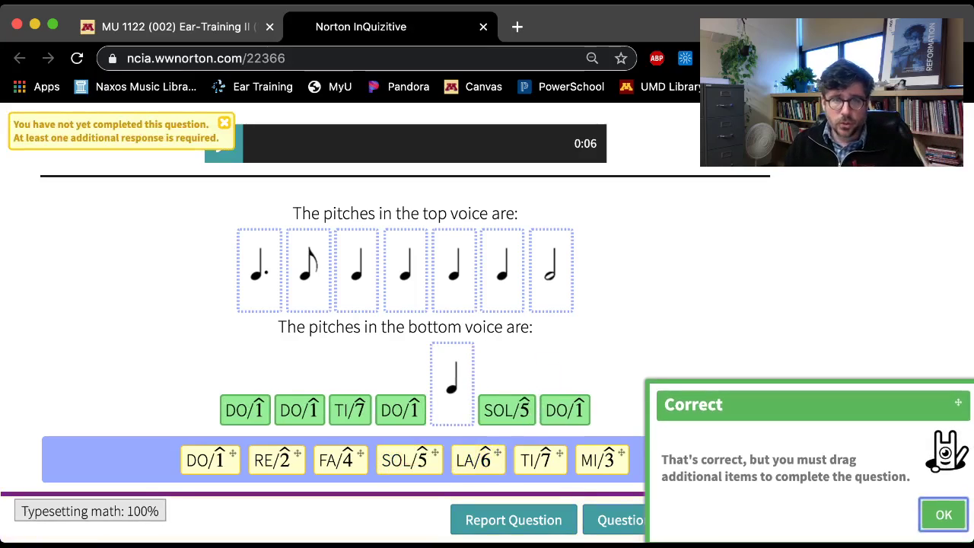
pyautogui.moveTo(478, 460); pyautogui.dragTo(452, 384)
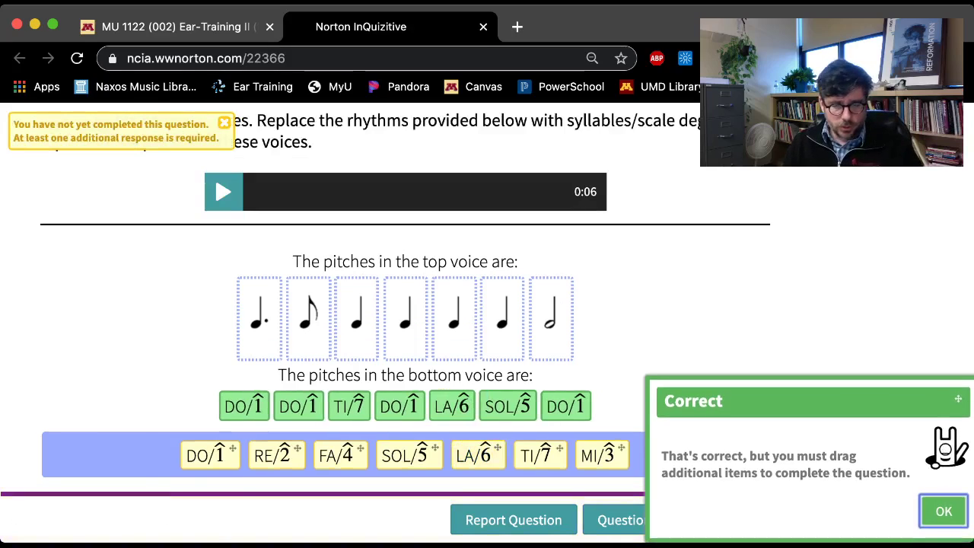
# Replay the dictation example to hear the top voice.
pyautogui.scroll(1, 487, 319)
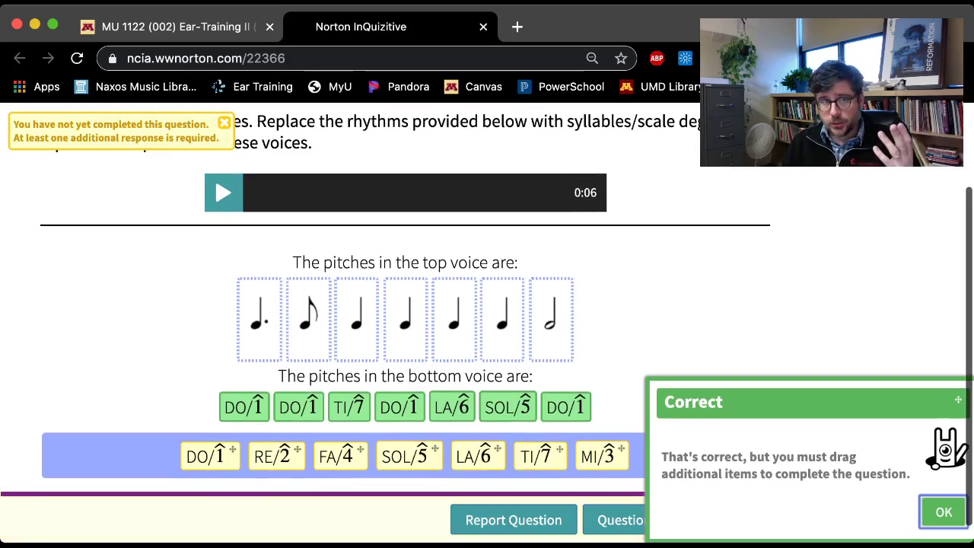
pyautogui.scroll(1, 487, 320)
pyautogui.click(223, 196)
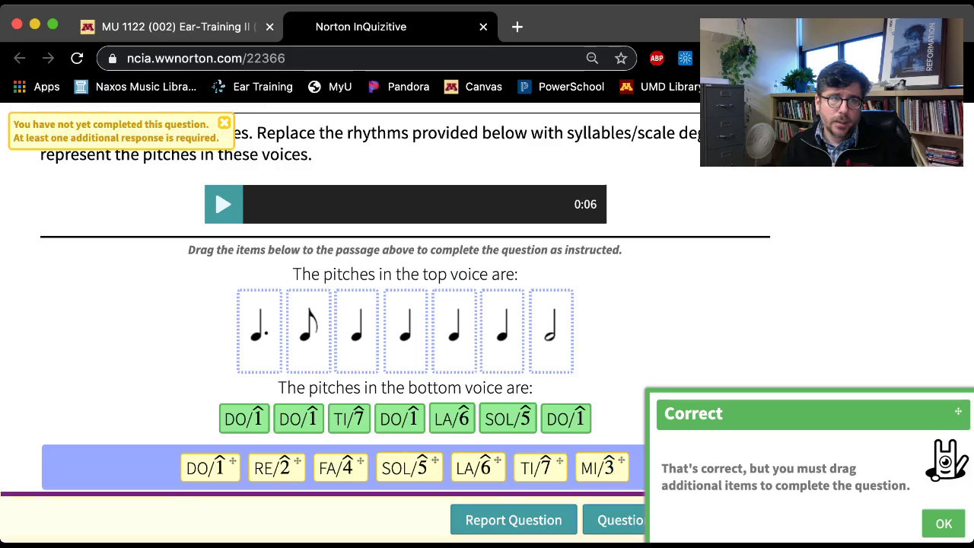
# Fill in the top voice's pitches as MI/3, MI/3, SOL/5, MI/3, DO/1, RE/2, MI/3 to complete the question.
pyautogui.moveTo(602, 468); pyautogui.dragTo(258, 335)
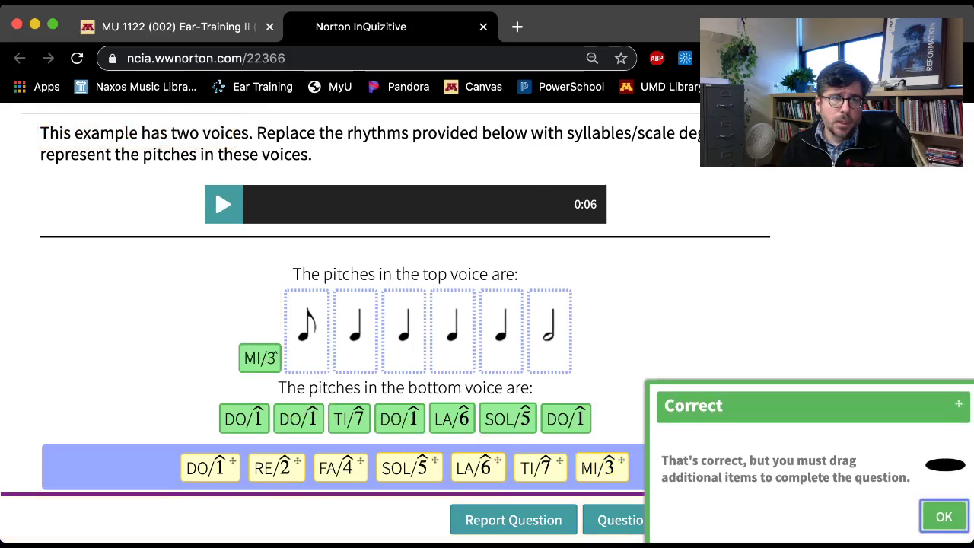
pyautogui.moveTo(601, 467); pyautogui.dragTo(281, 342)
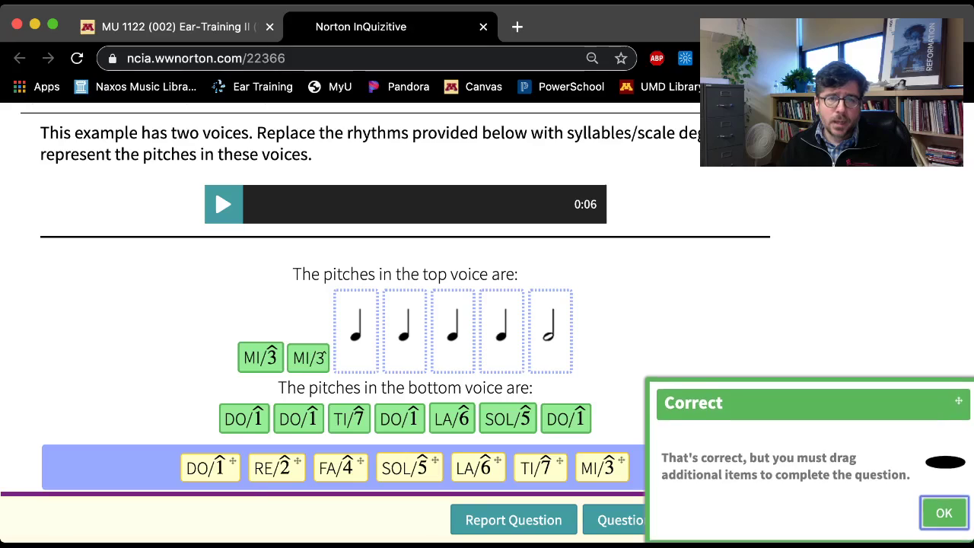
pyautogui.moveTo(601, 467); pyautogui.dragTo(551, 339)
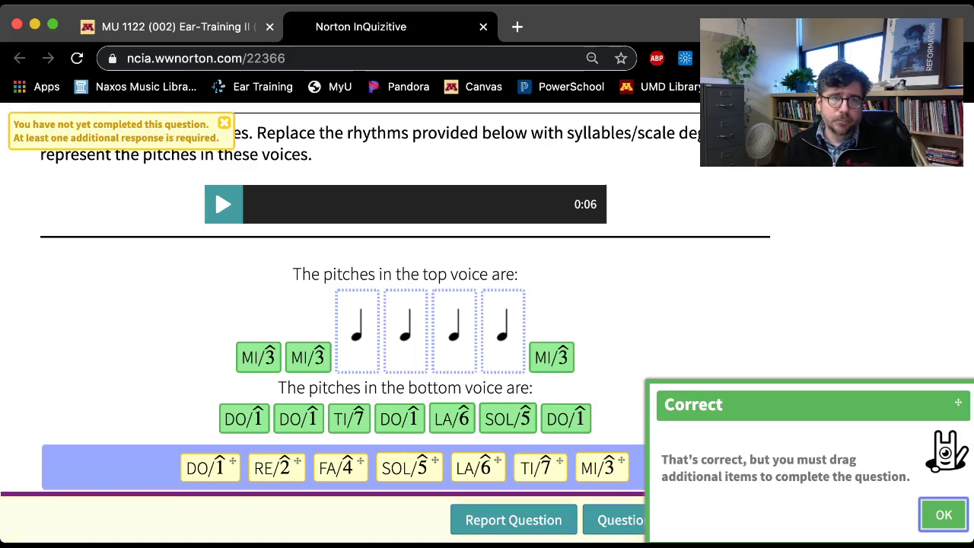
pyautogui.moveTo(210, 467); pyautogui.dragTo(455, 350)
pyautogui.moveTo(277, 467); pyautogui.dragTo(504, 343)
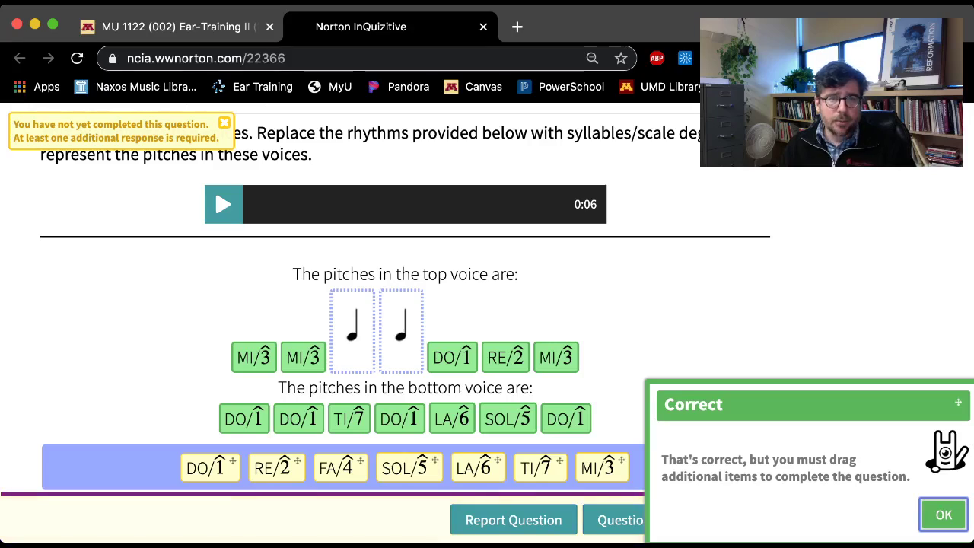
pyautogui.moveTo(601, 467); pyautogui.dragTo(401, 343)
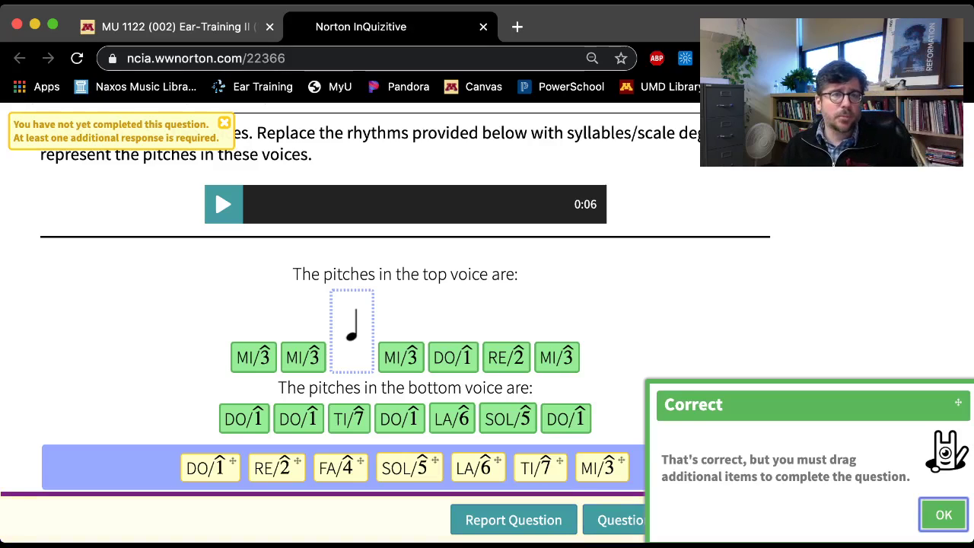
pyautogui.moveTo(405, 467); pyautogui.dragTo(352, 331)
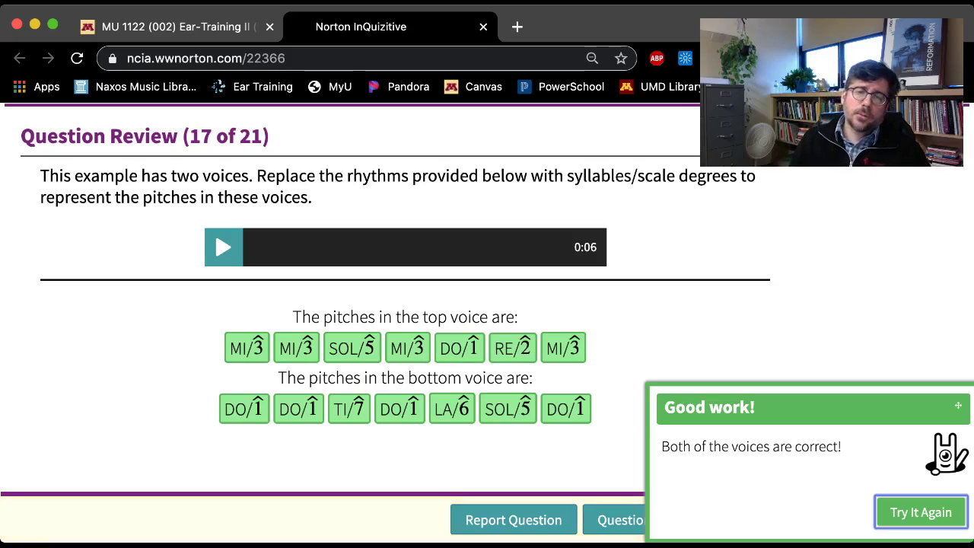
# Open the question under 9.3 Error detection from the question list for review.
pyautogui.click(613, 520)
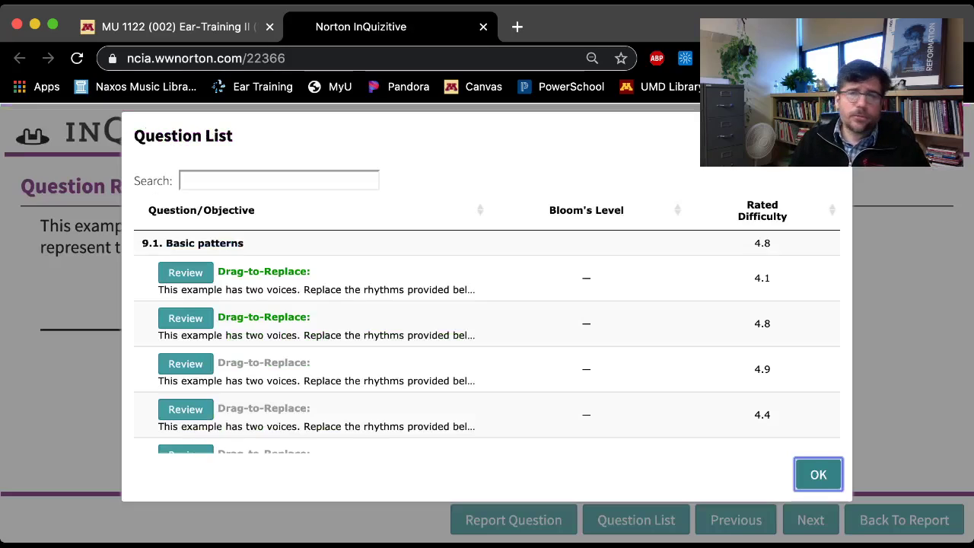
pyautogui.scroll(-5, 533, 373)
pyautogui.scroll(-3, 533, 373)
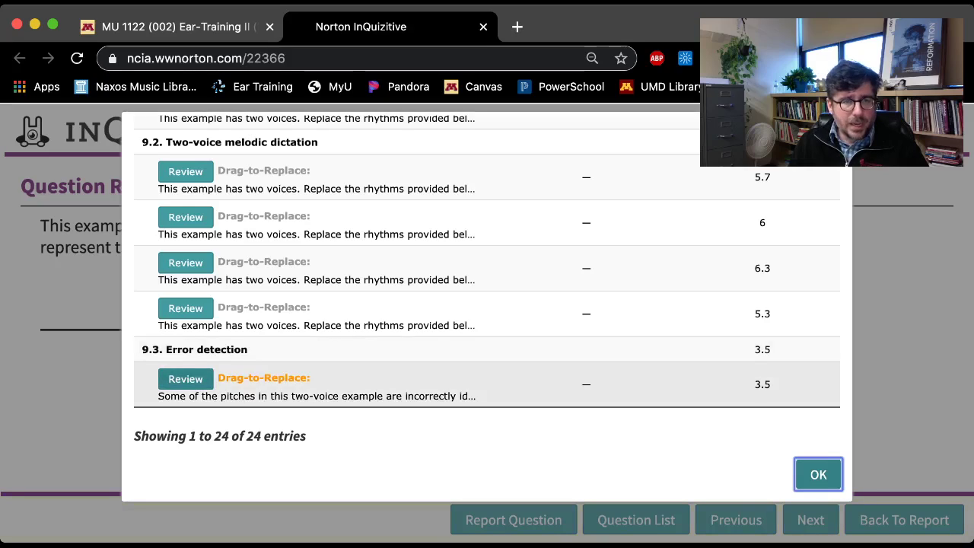
pyautogui.click(185, 379)
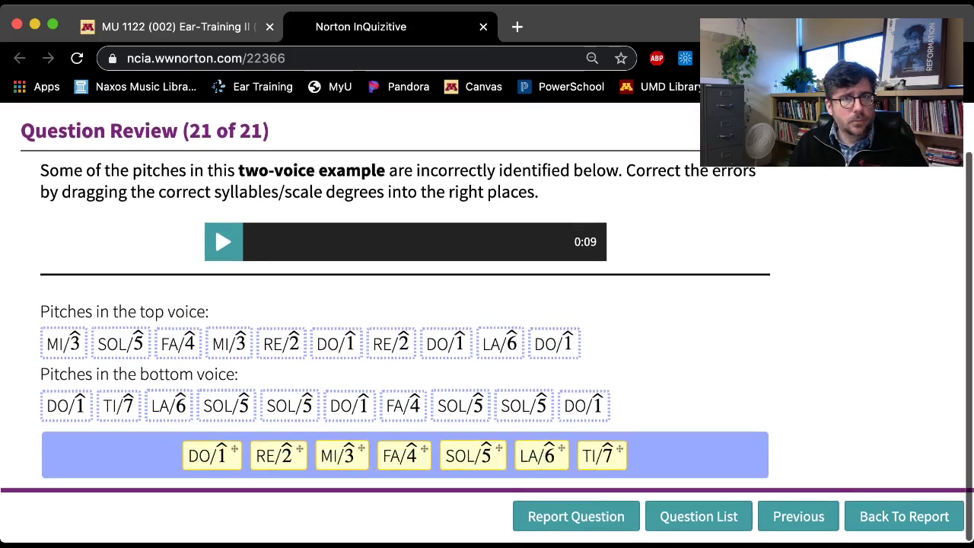
# Play the error-detection example repeatedly, comparing both voices with the listed pitches.
pyautogui.scroll(-1, 487, 315)
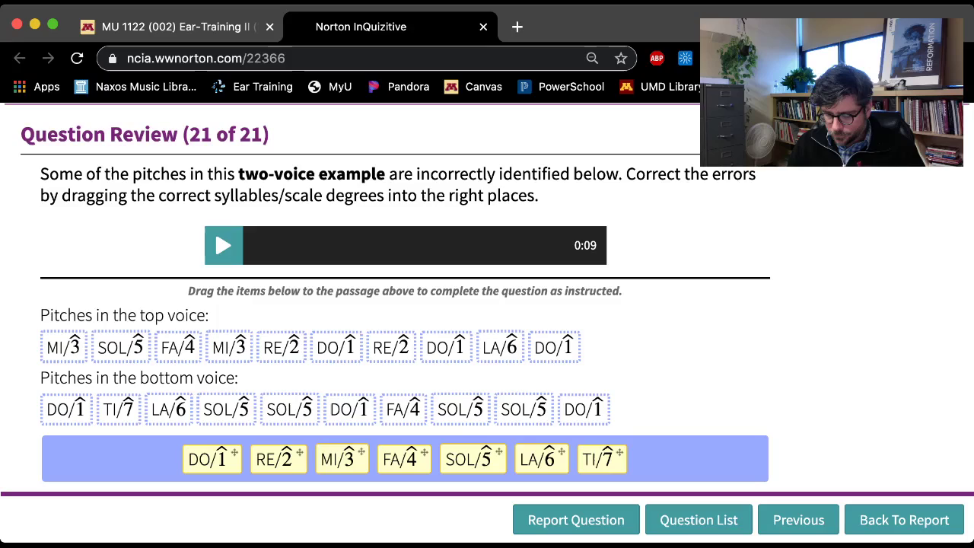
pyautogui.press('space')
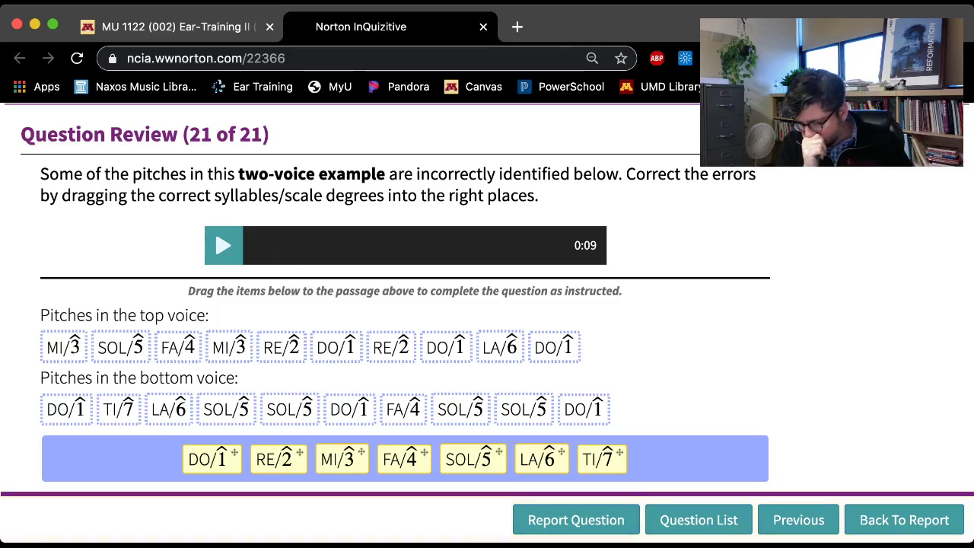
pyautogui.press('space')
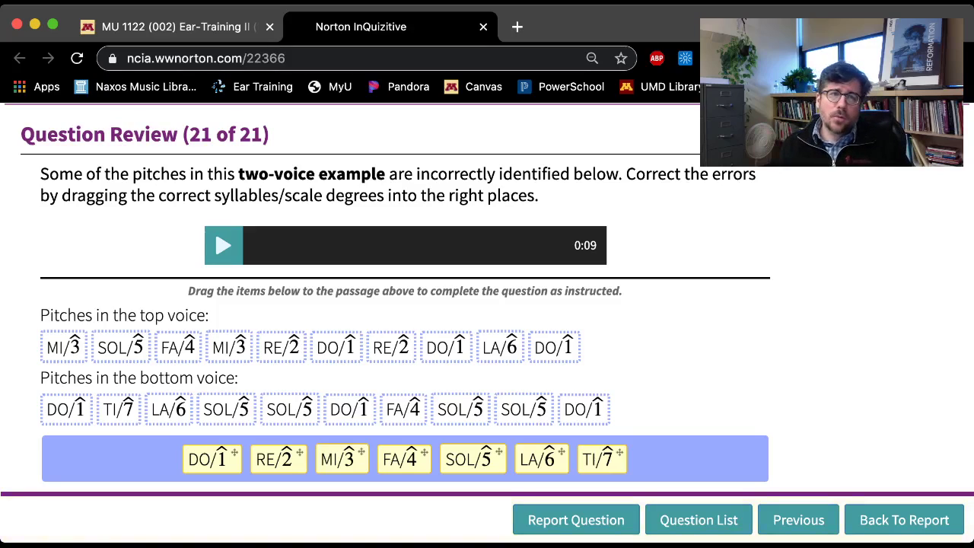
pyautogui.press('space')
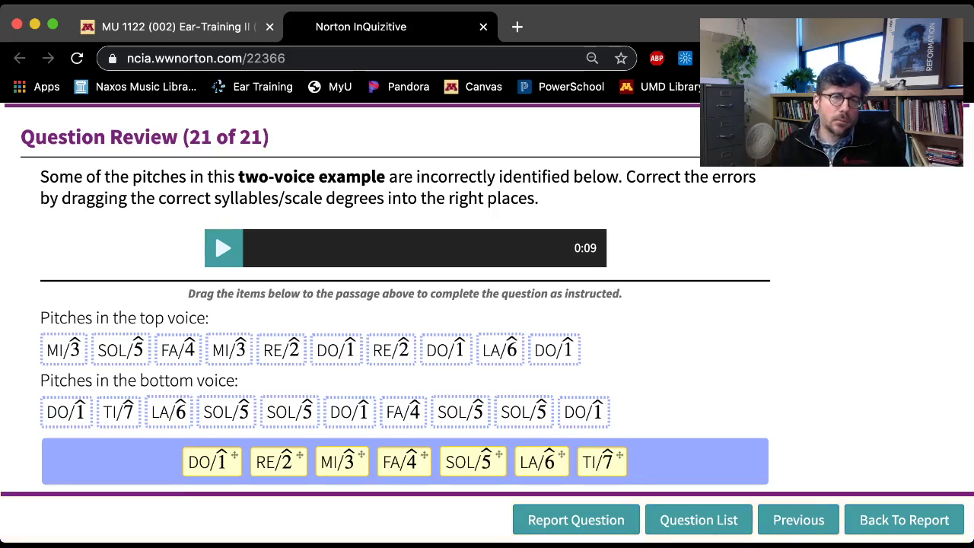
pyautogui.press('space')
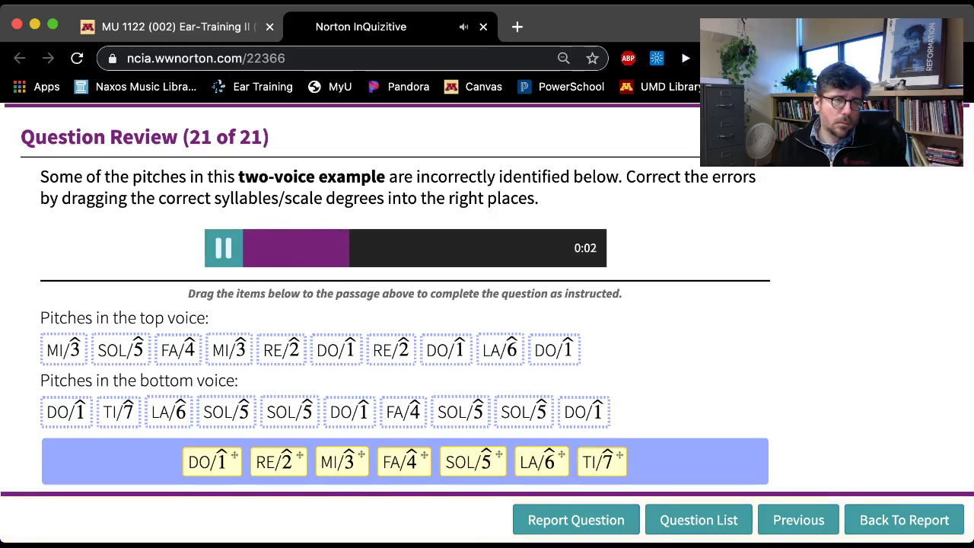
pyautogui.scroll(1, 487, 304)
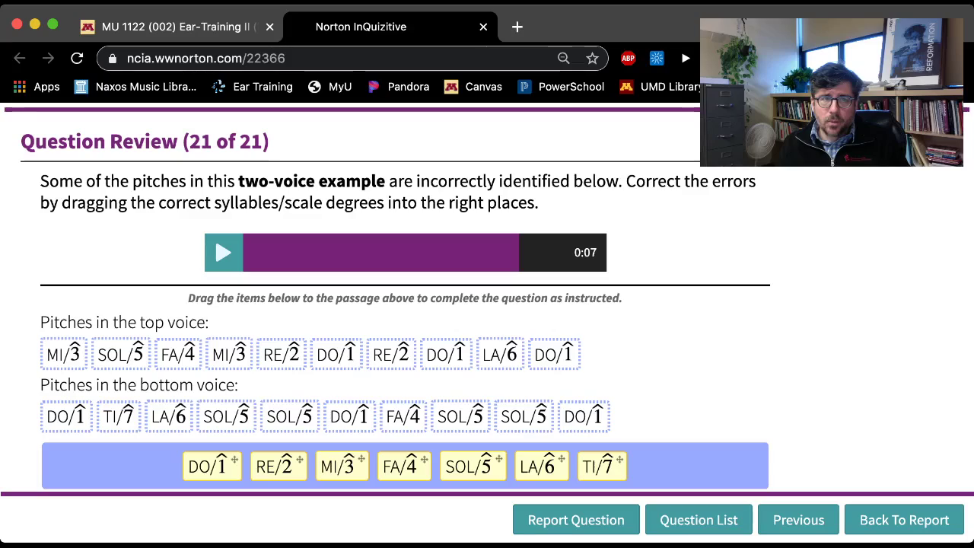
pyautogui.press('space')
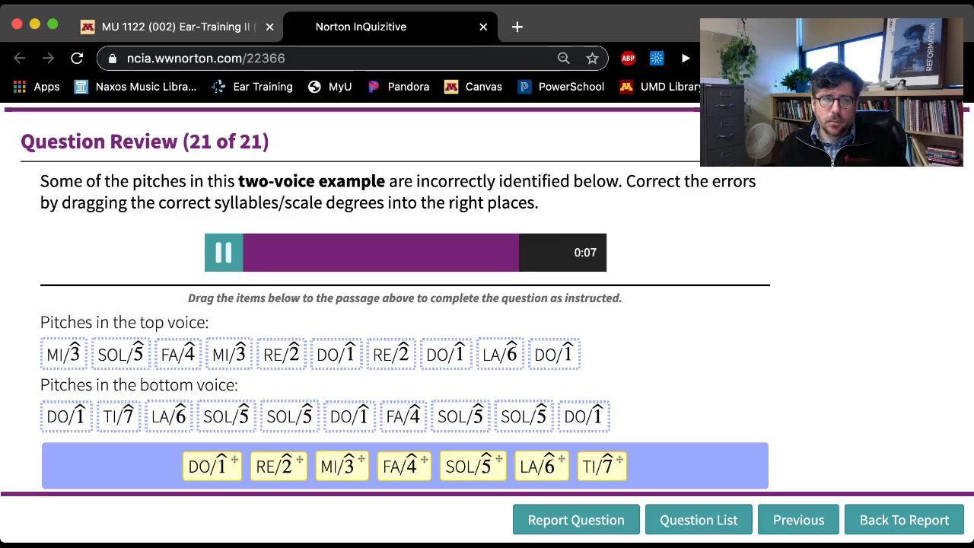
pyautogui.press('space')
pyautogui.press('space')
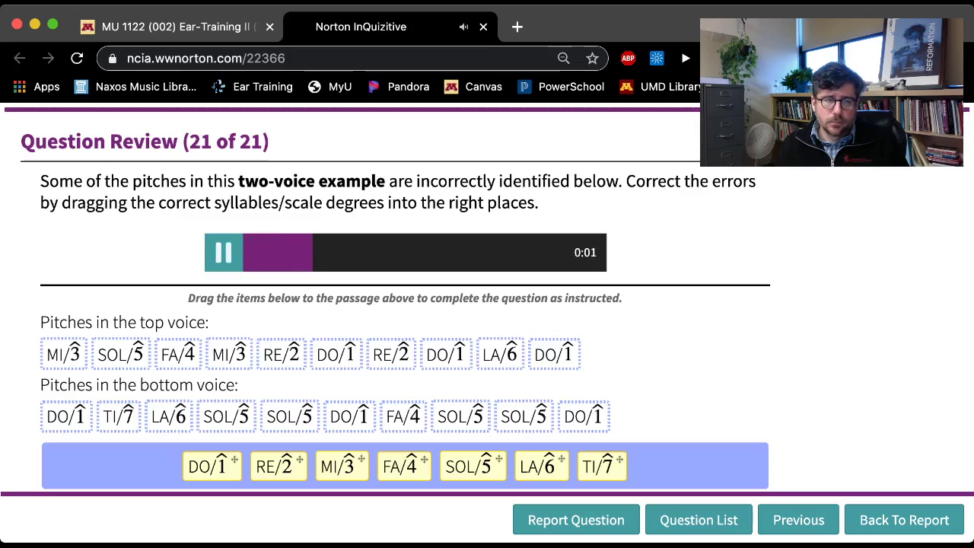
# Replay the example's opening and replace the top voice's second pitch with MI/3.
pyautogui.press('space')
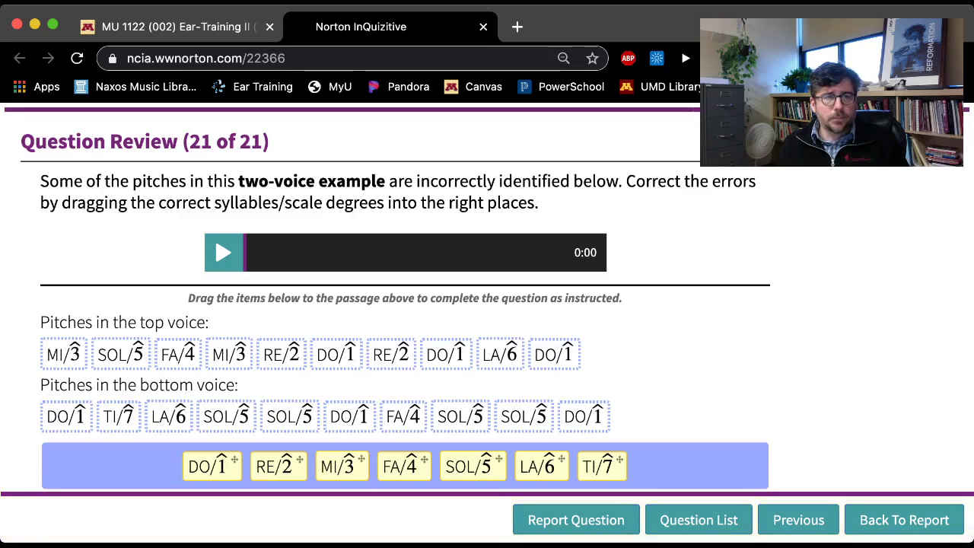
pyautogui.press('space')
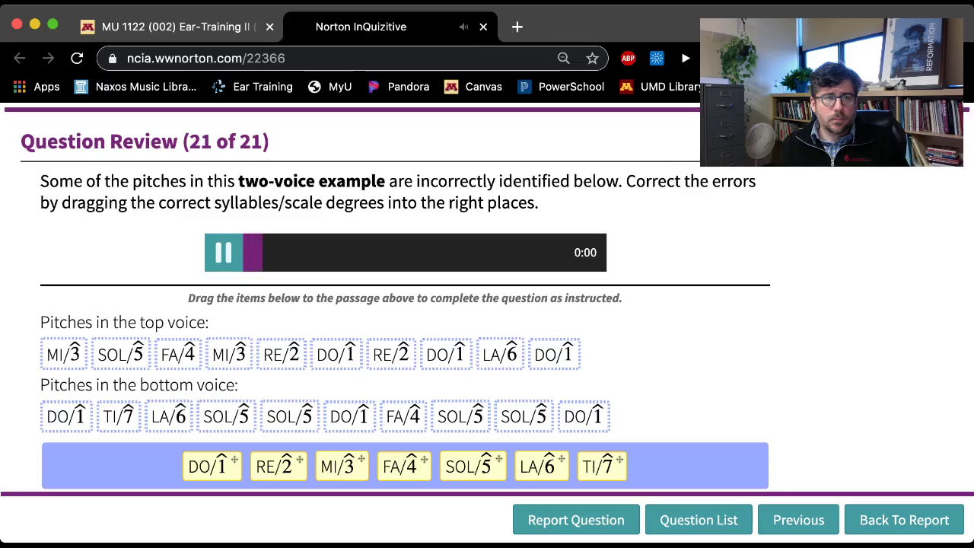
pyautogui.press('space')
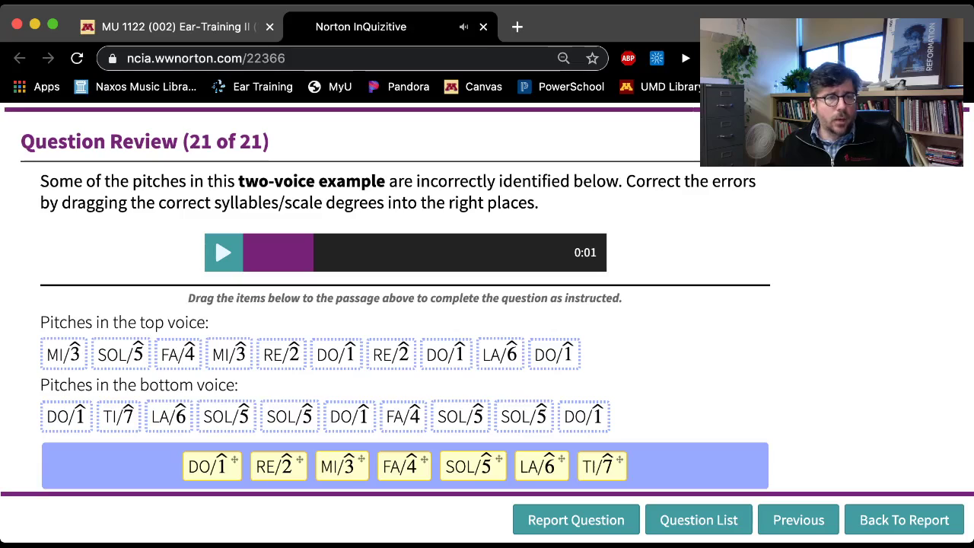
pyautogui.moveTo(342, 466); pyautogui.dragTo(114, 355)
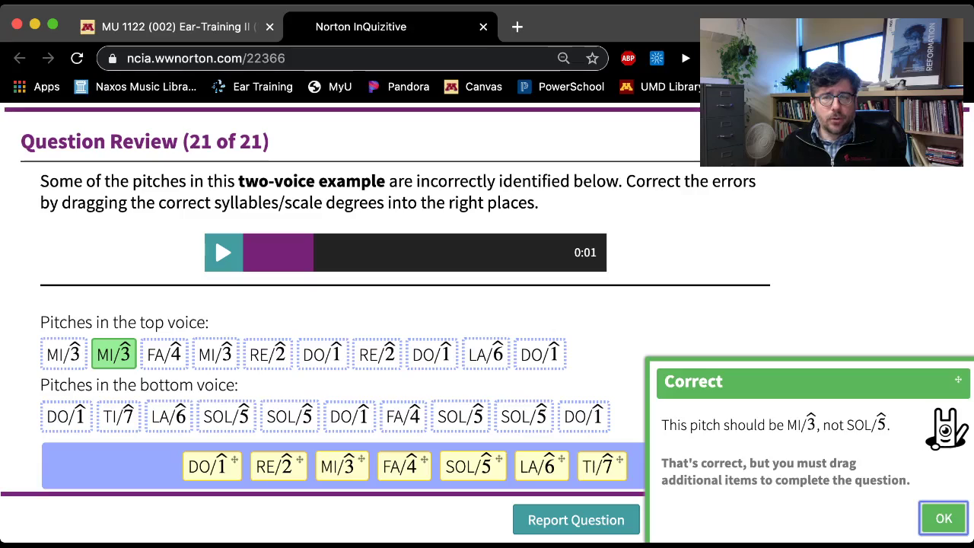
pyautogui.press('Return')
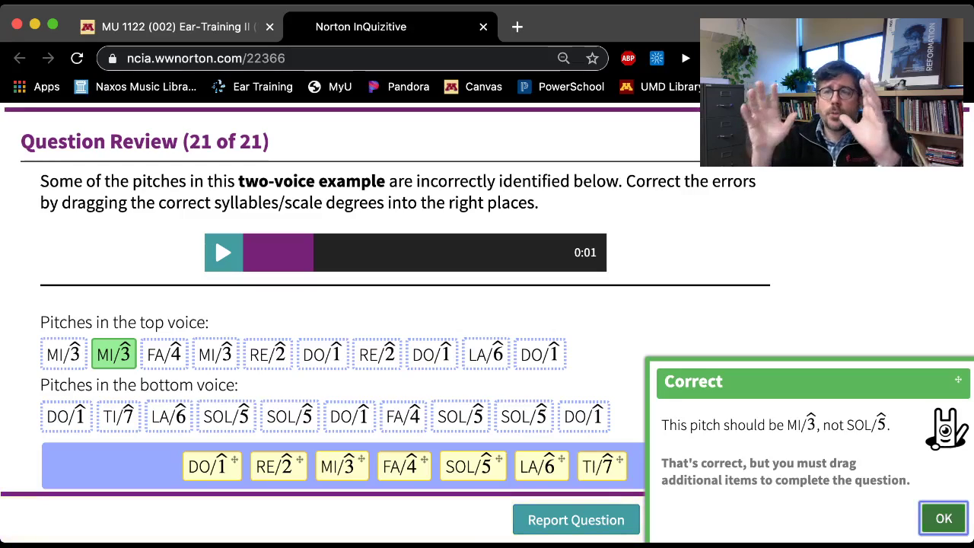